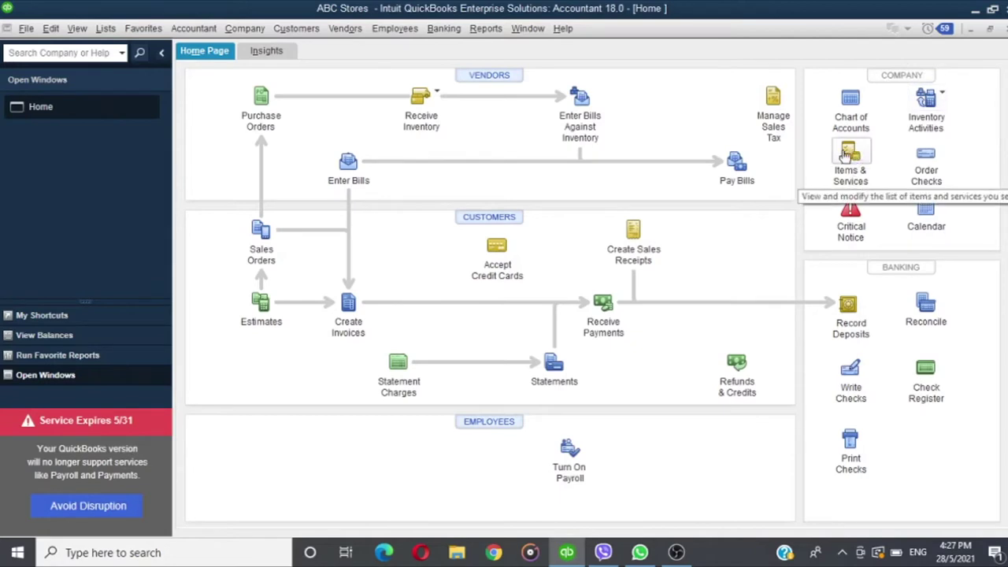
Open the list of items and services.
{"action": "left_click", "coordinate": [848, 152]}
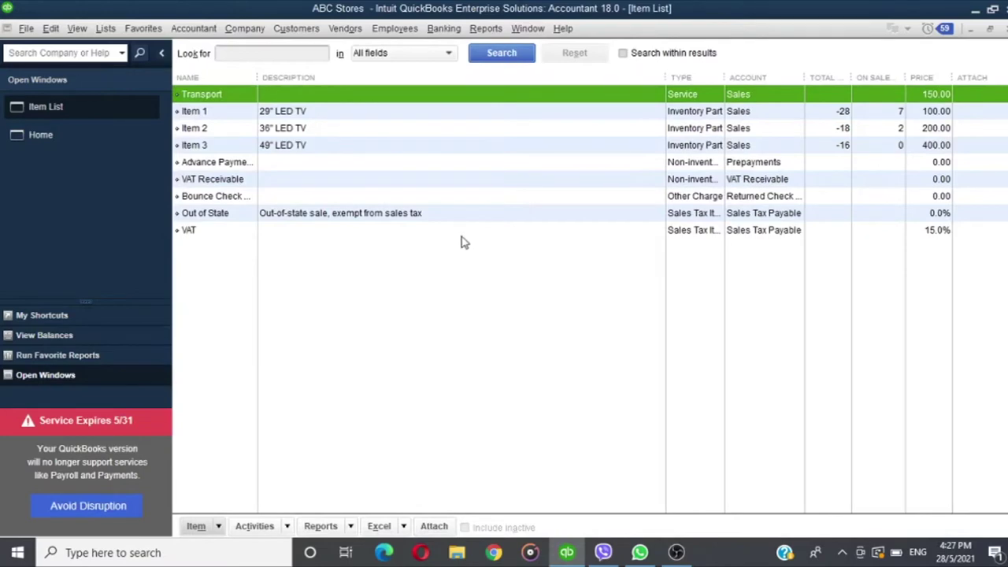
{"action": "key", "text": "Escape"}
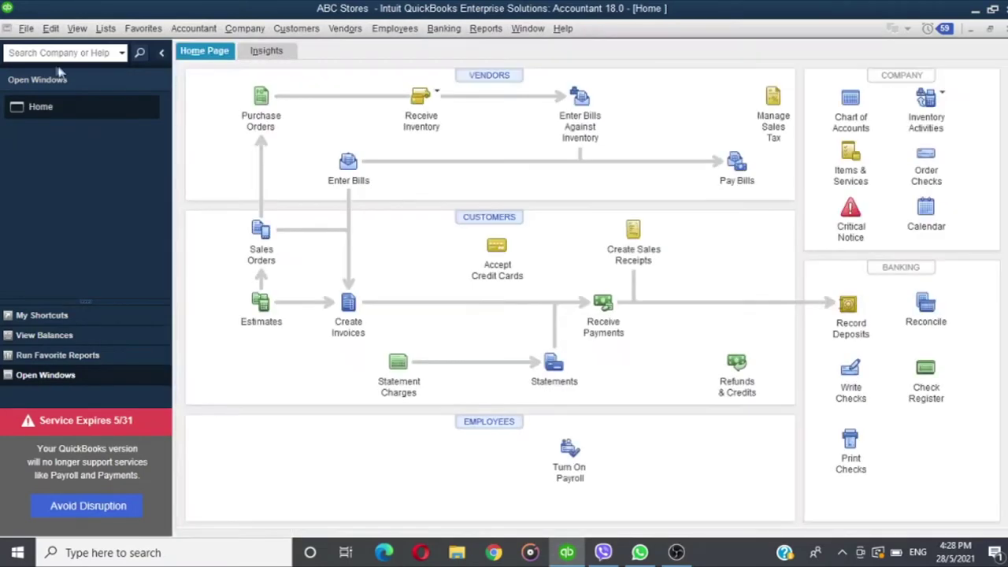
{"action": "left_click", "coordinate": [105, 28]}
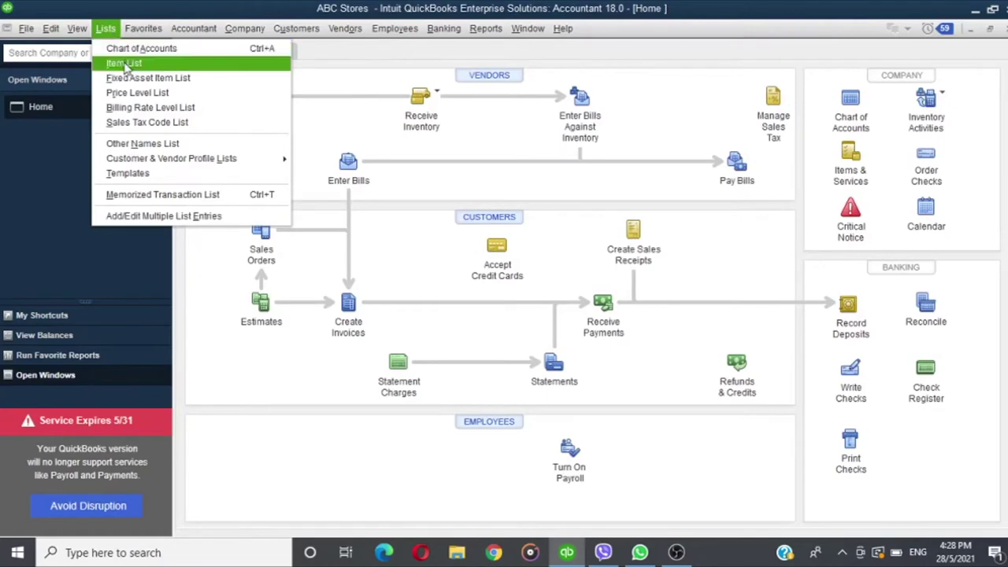
{"action": "left_click", "coordinate": [125, 65]}
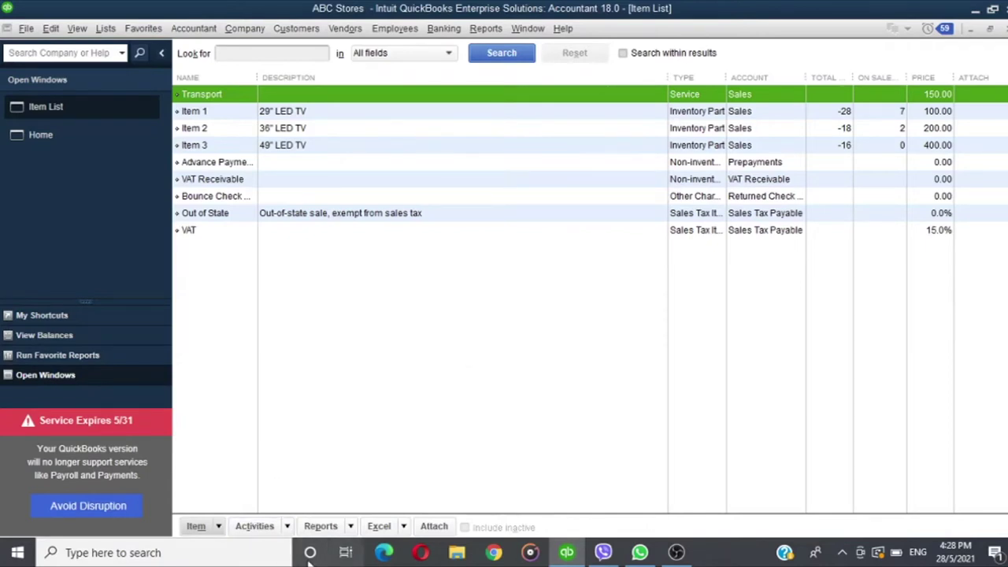
Create a new item of type Service and name it Car.
{"action": "left_click", "coordinate": [220, 527]}
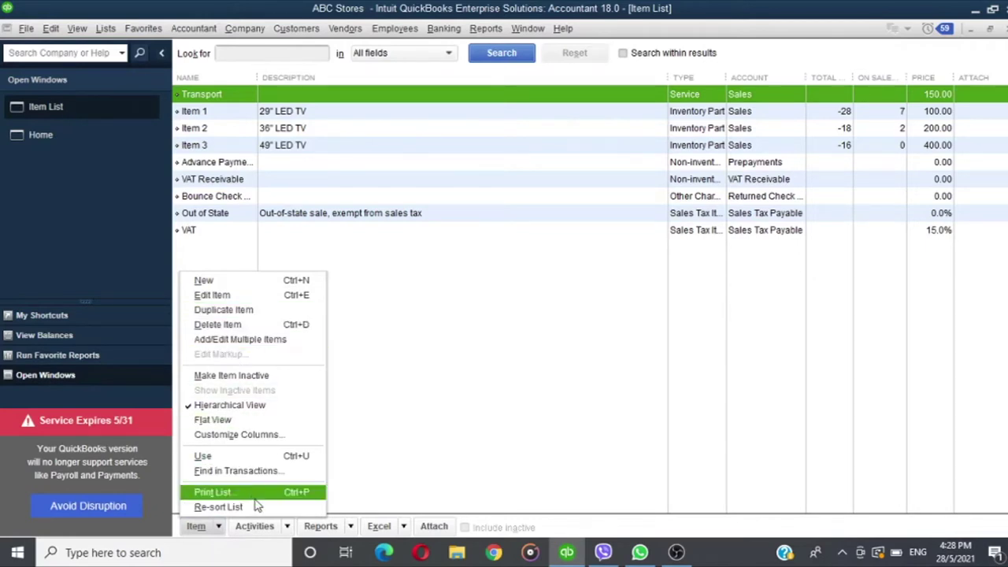
{"action": "left_click", "coordinate": [204, 281]}
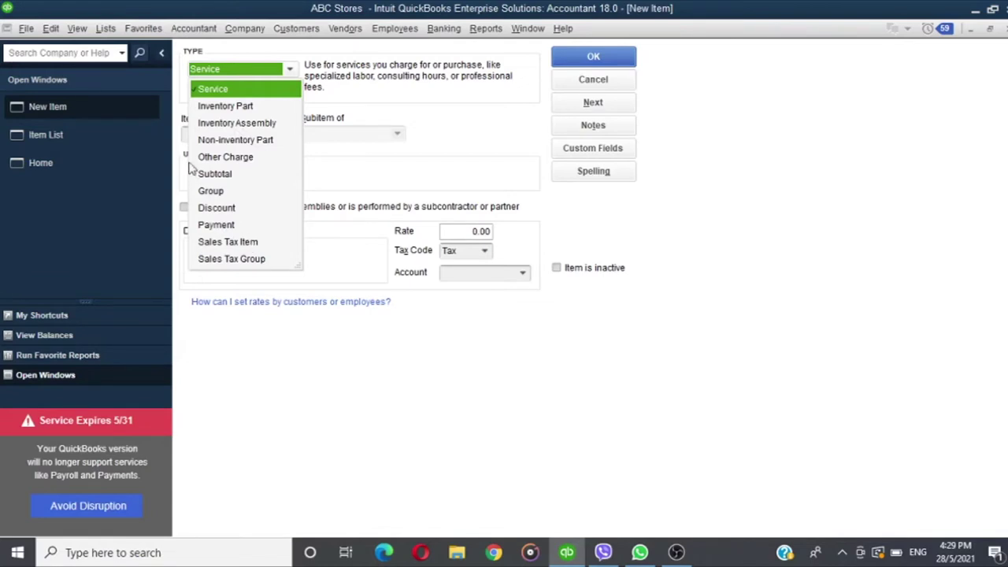
{"action": "left_click", "coordinate": [202, 95]}
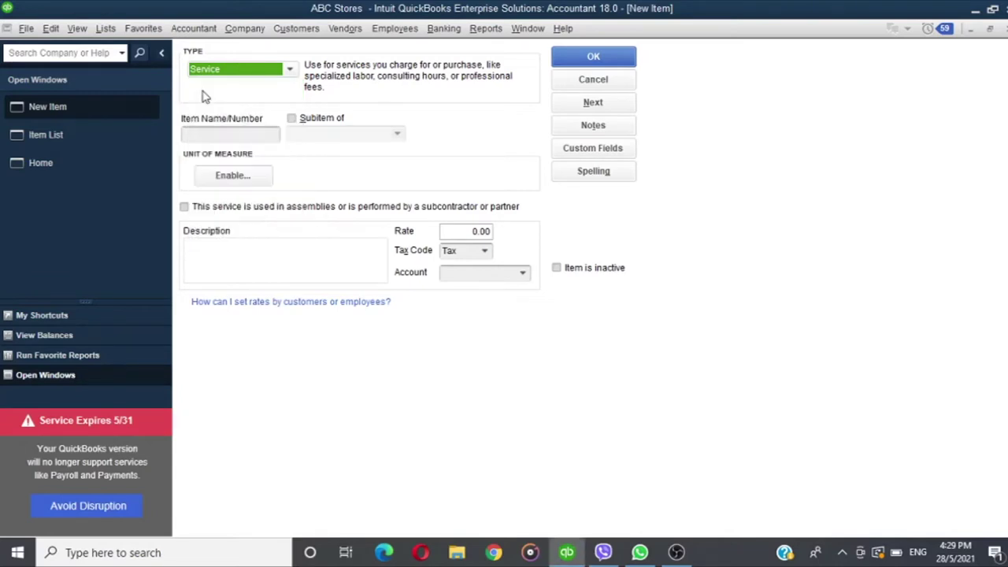
{"action": "left_click", "coordinate": [234, 139]}
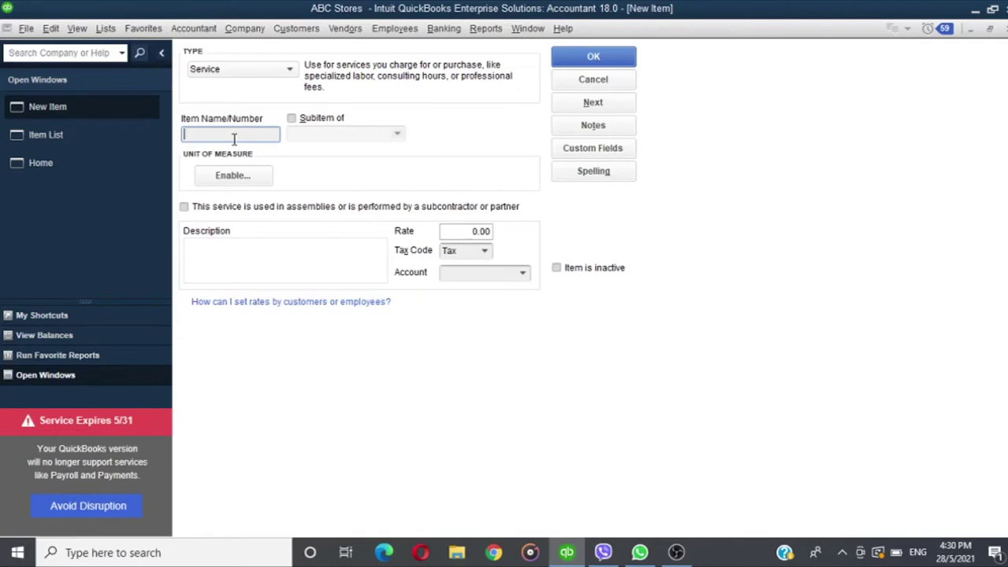
{"action": "type", "text": "Car"}
Try making the Car item a subitem of Transport.
{"action": "left_click", "coordinate": [292, 119]}
{"action": "left_click", "coordinate": [398, 135]}
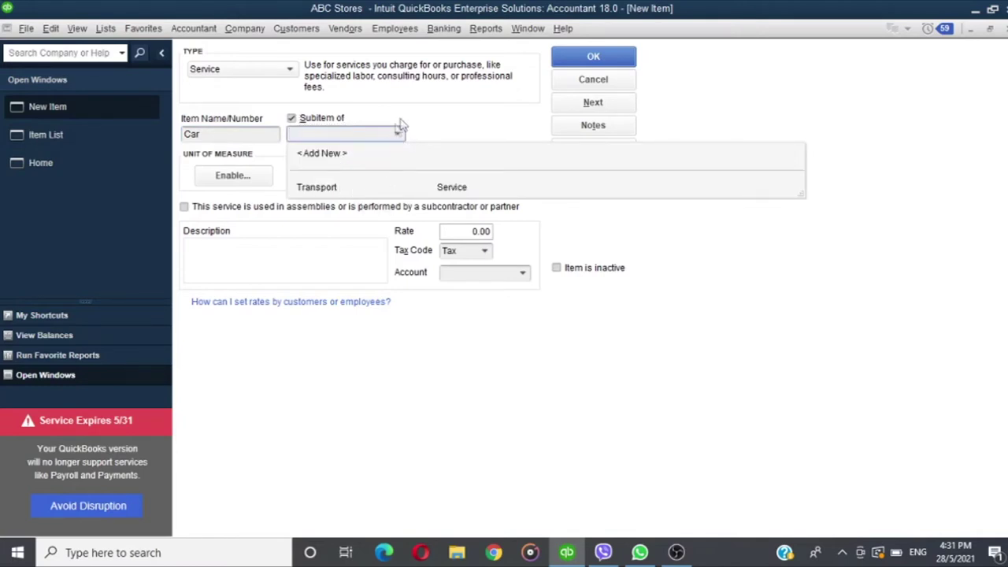
{"action": "left_click", "coordinate": [337, 189]}
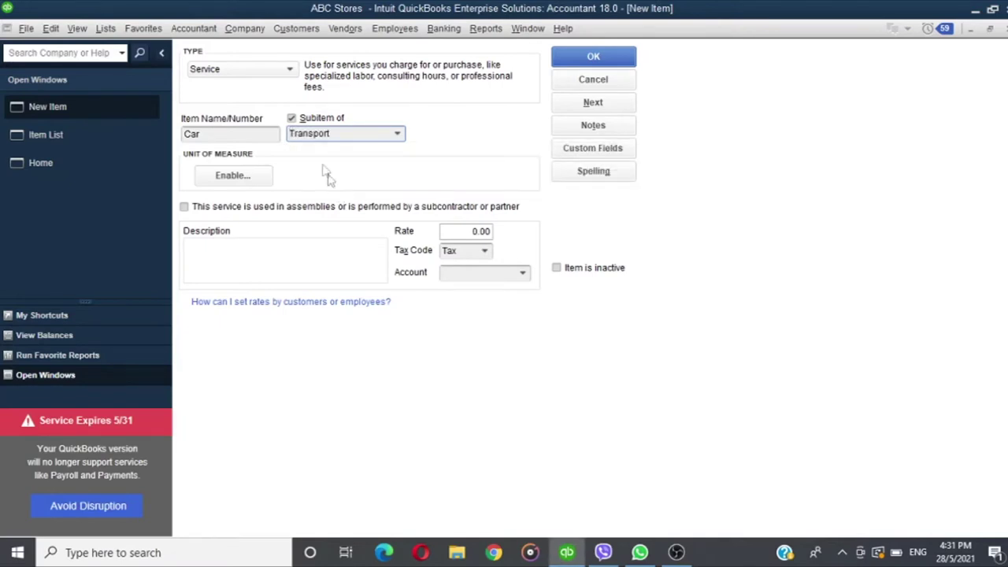
{"action": "left_click", "coordinate": [291, 118]}
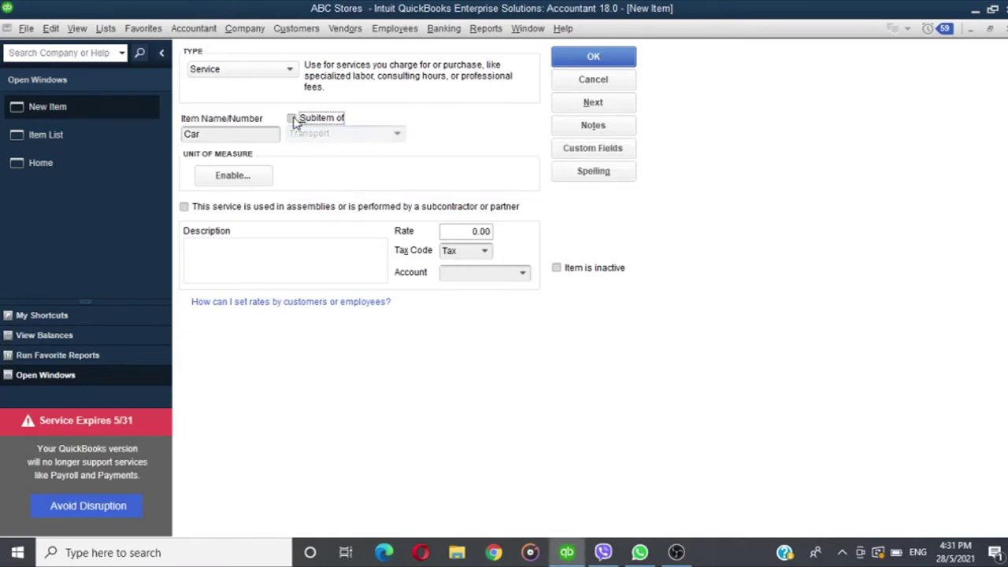
Enable the single unit of measure per item mode and choose Length as the unit type.
{"action": "left_click", "coordinate": [233, 178]}
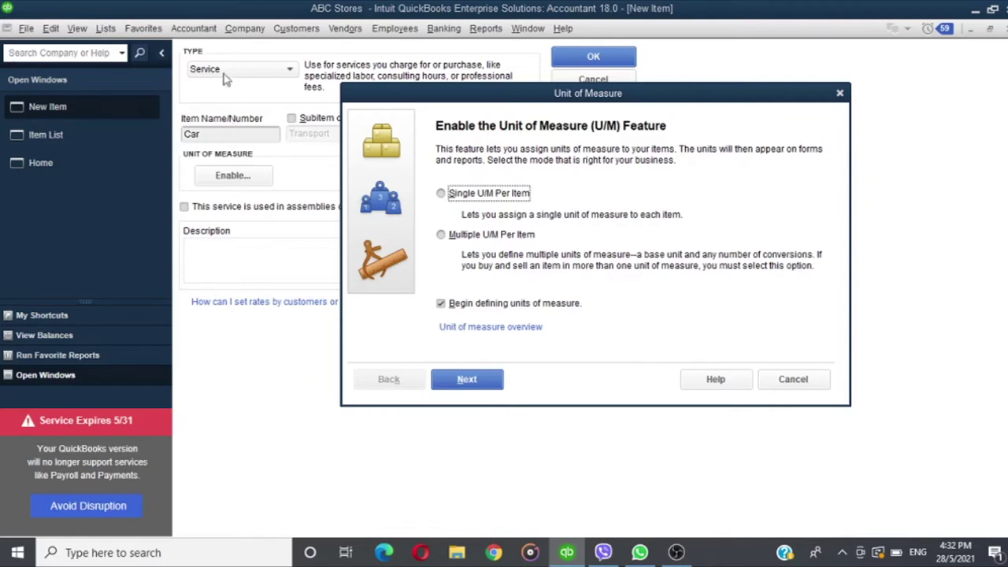
{"action": "left_click", "coordinate": [439, 194]}
{"action": "left_click", "coordinate": [467, 380]}
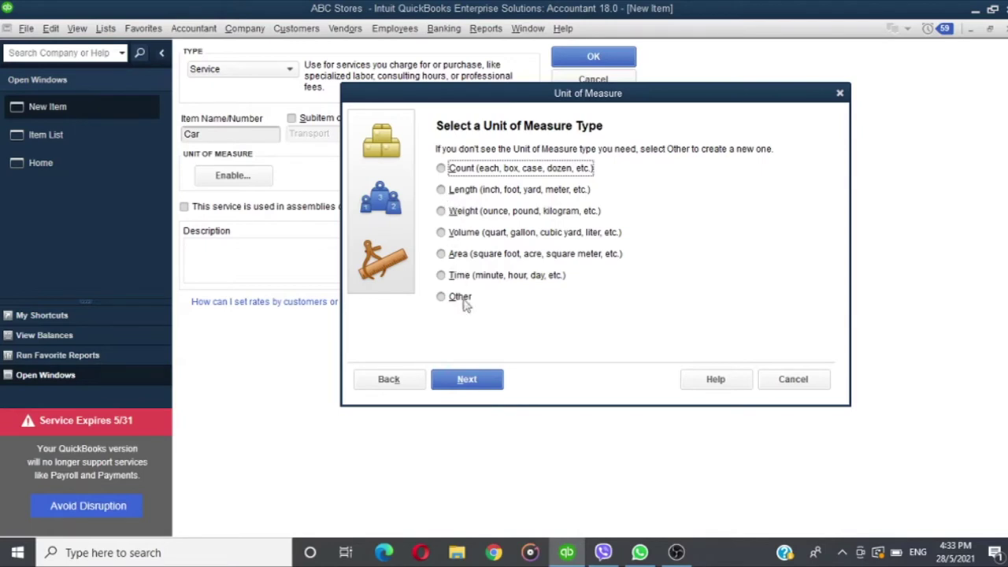
{"action": "left_click", "coordinate": [446, 194]}
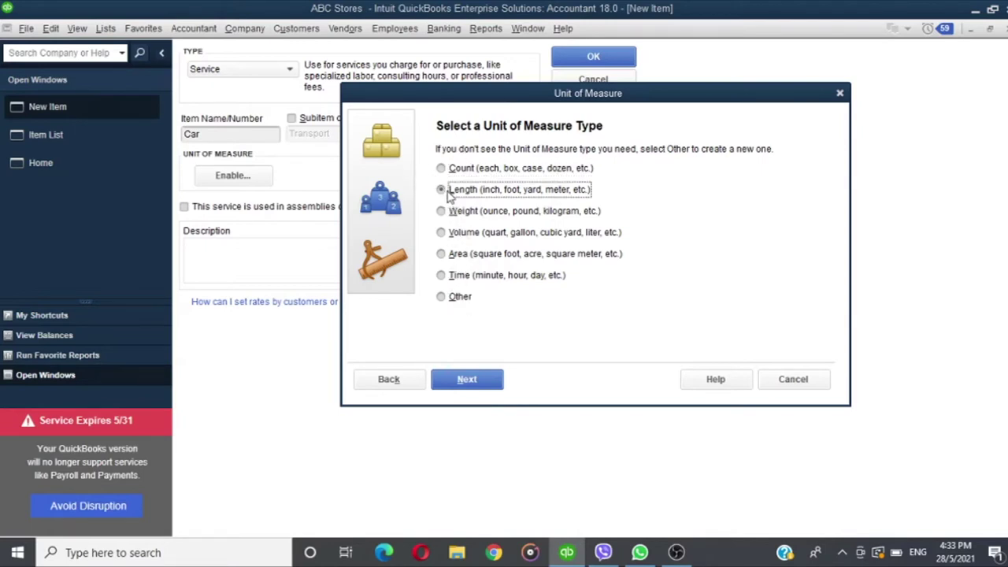
{"action": "left_click", "coordinate": [473, 379]}
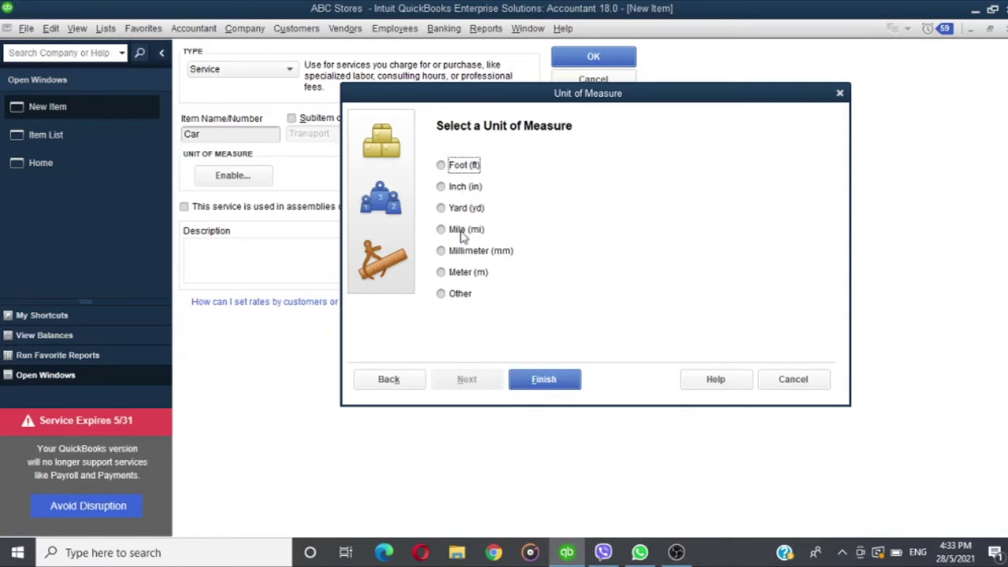
Define a custom length unit named Killo Meter with the abbreviation Km for the Car item.
{"action": "left_click", "coordinate": [444, 295]}
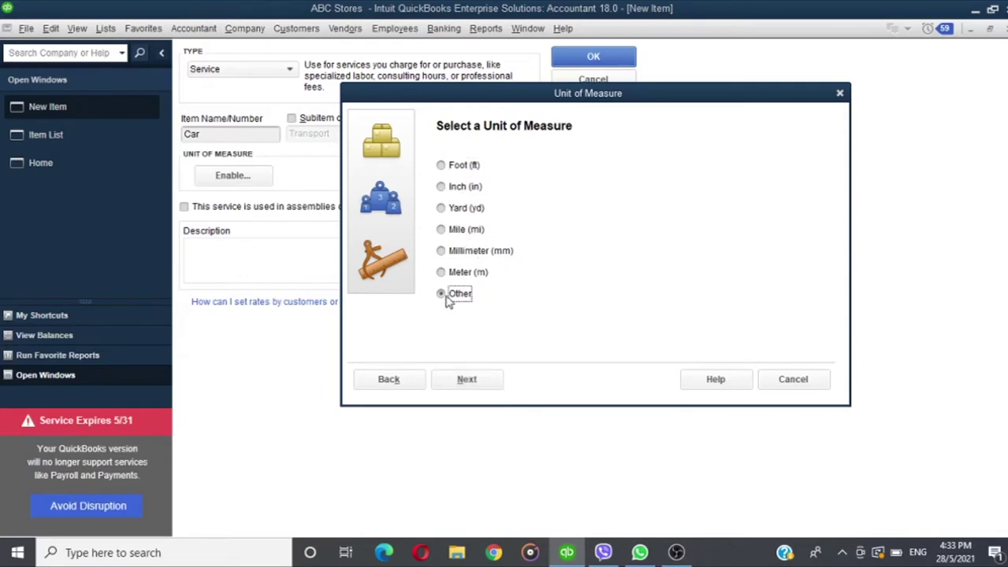
{"action": "left_click", "coordinate": [441, 235]}
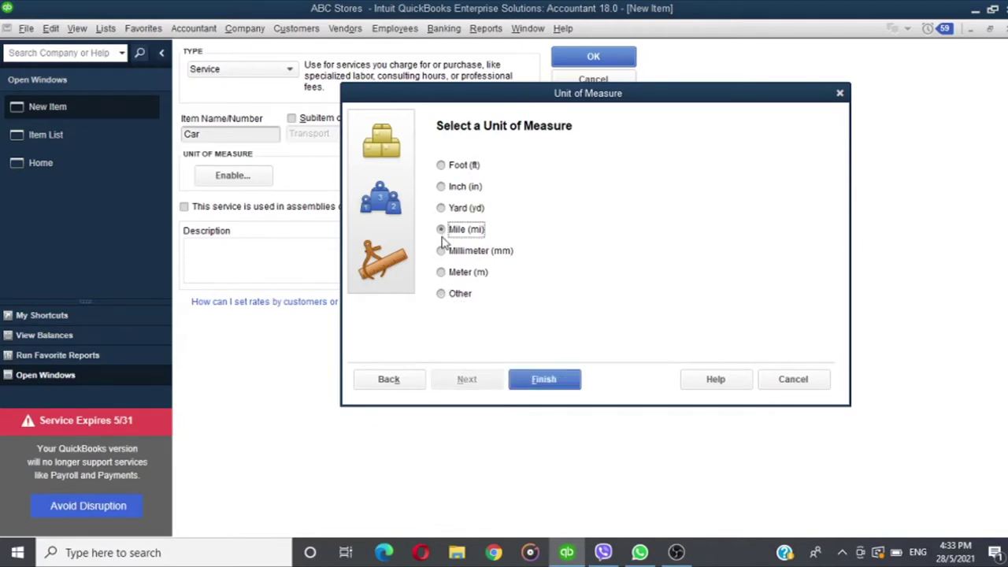
{"action": "left_click", "coordinate": [445, 295]}
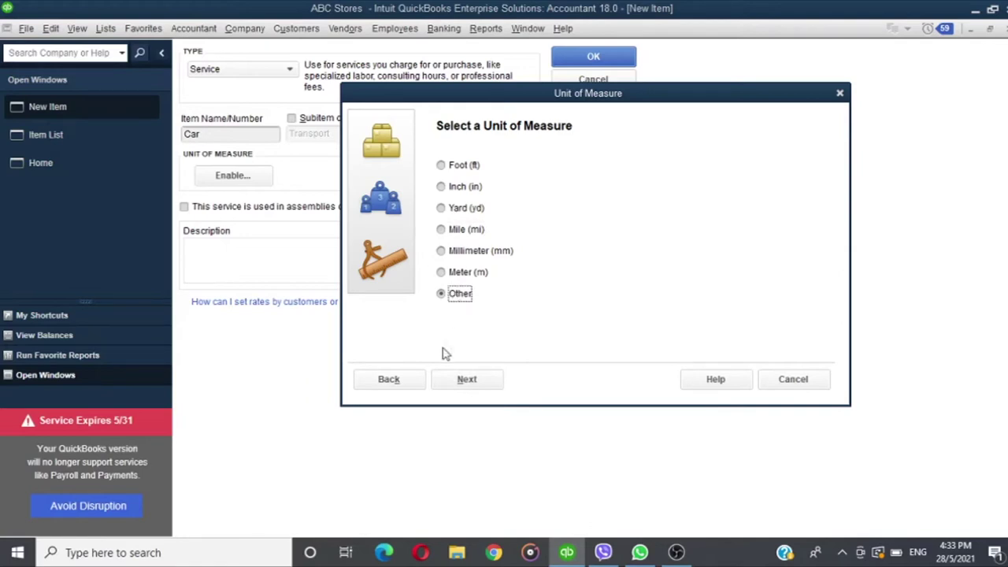
{"action": "left_click", "coordinate": [466, 380]}
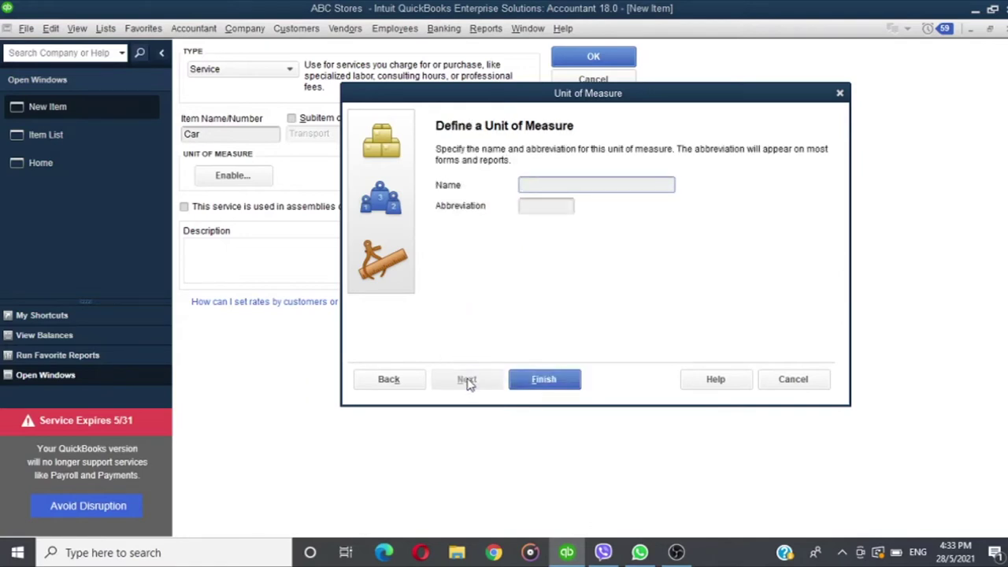
{"action": "type", "text": "Km"}
{"action": "type", "text": "Killo"}
{"action": "type", "text": " Meter"}
{"action": "left_click", "coordinate": [528, 207]}
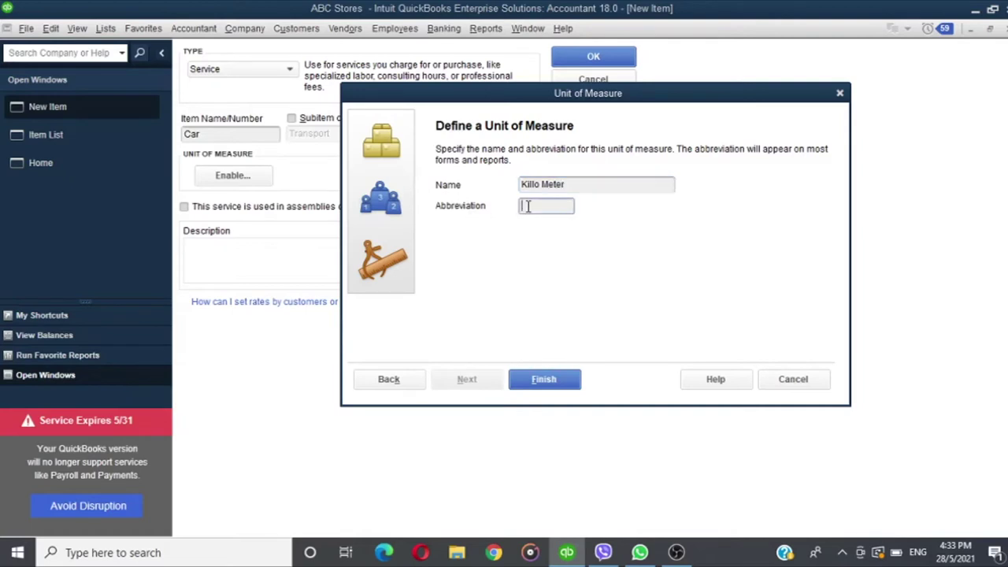
{"action": "type", "text": "Km"}
{"action": "left_click", "coordinate": [534, 388]}
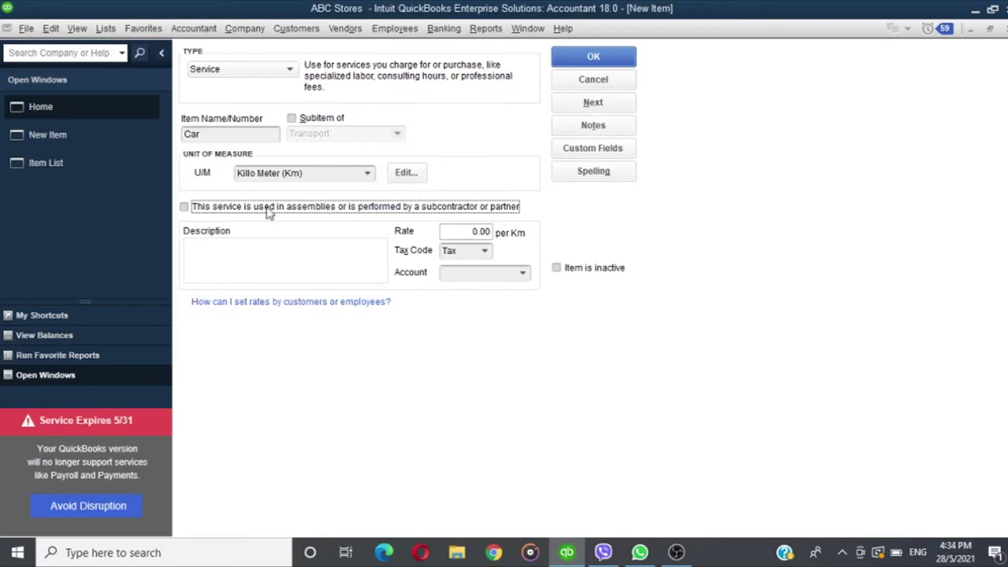
Mark the service as used in assemblies or performed by a subcontractor, with a cost of 35 and a sales price of 50.
{"action": "left_click", "coordinate": [184, 208]}
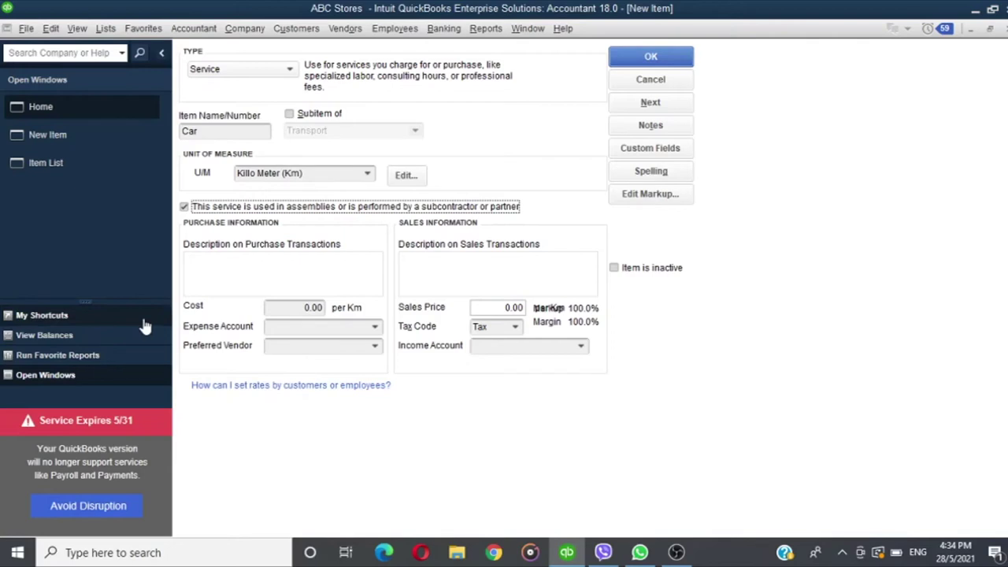
{"action": "left_click", "coordinate": [262, 266]}
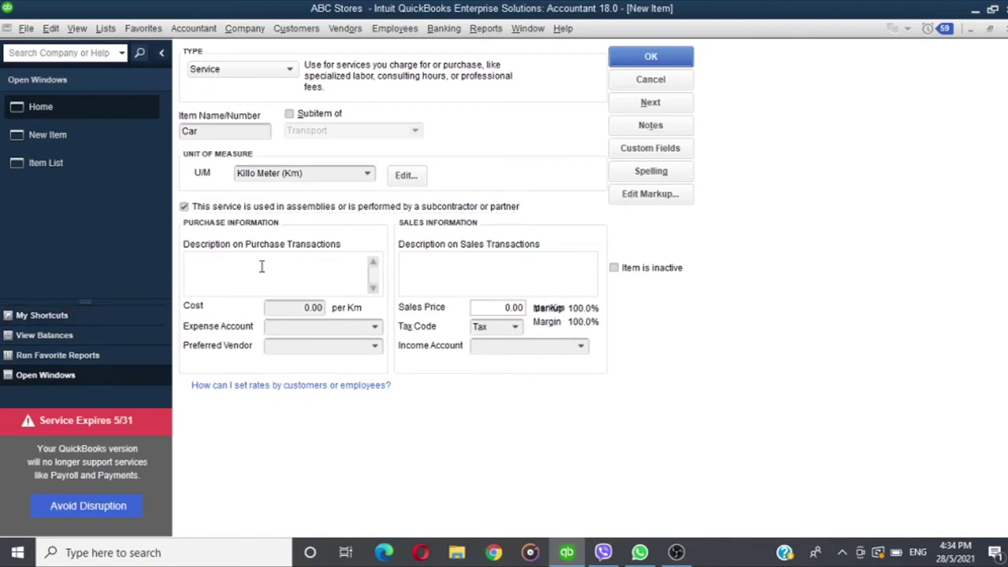
{"action": "left_click", "coordinate": [446, 270]}
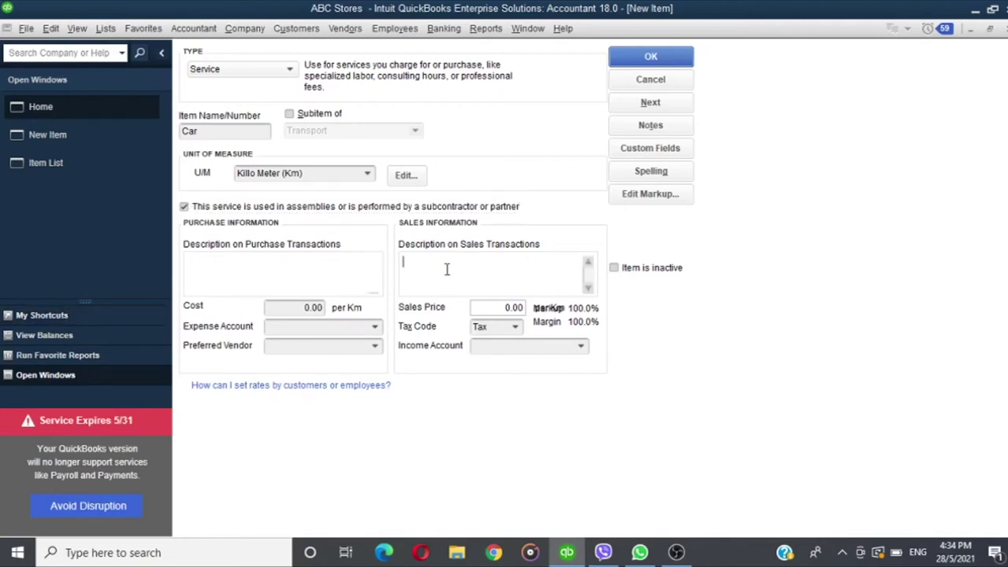
{"action": "left_click", "coordinate": [294, 273]}
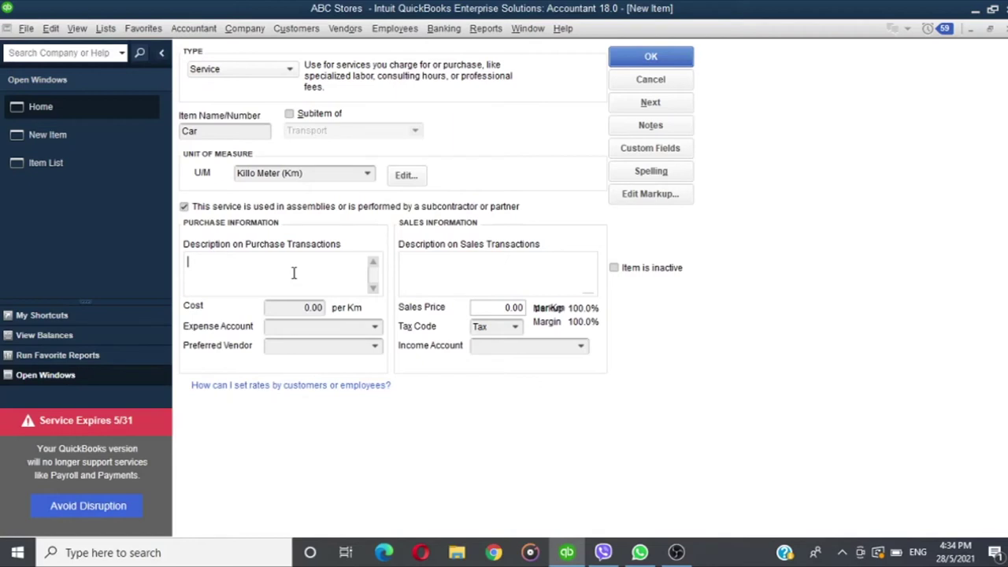
{"action": "key", "text": "Tab"}
{"action": "type", "text": "35"}
{"action": "left_click", "coordinate": [502, 307]}
{"action": "type", "text": "50"}
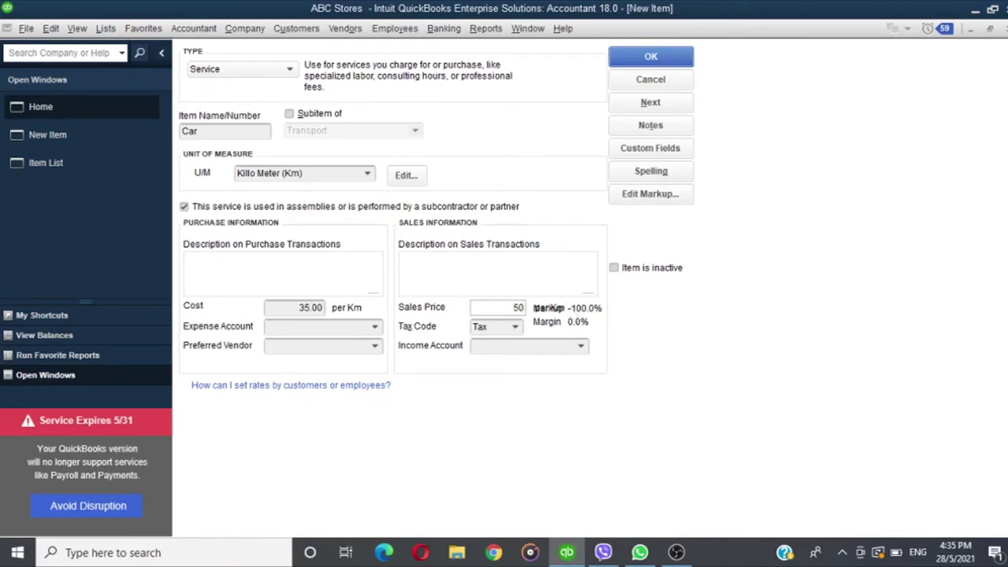
Set the Car item's expense account to Cost of Goods Sold and leave the preferred vendor blank.
{"action": "left_click", "coordinate": [376, 331]}
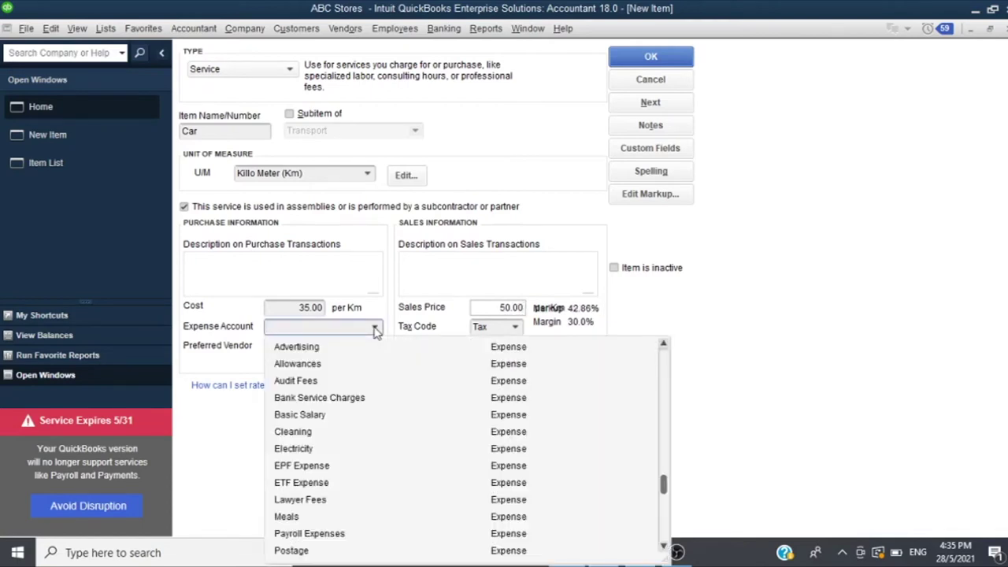
{"action": "left_click", "coordinate": [379, 304]}
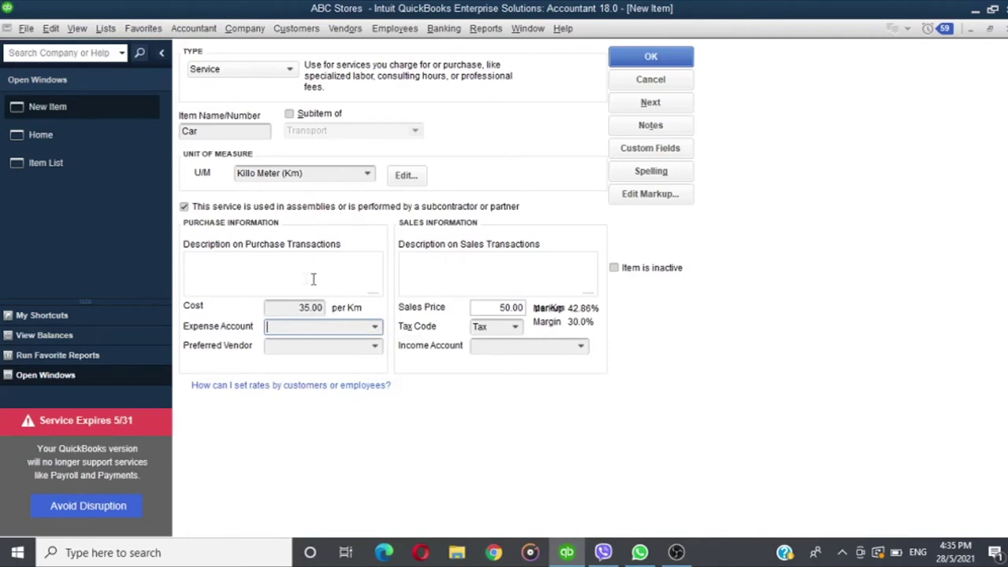
{"action": "left_click", "coordinate": [375, 327]}
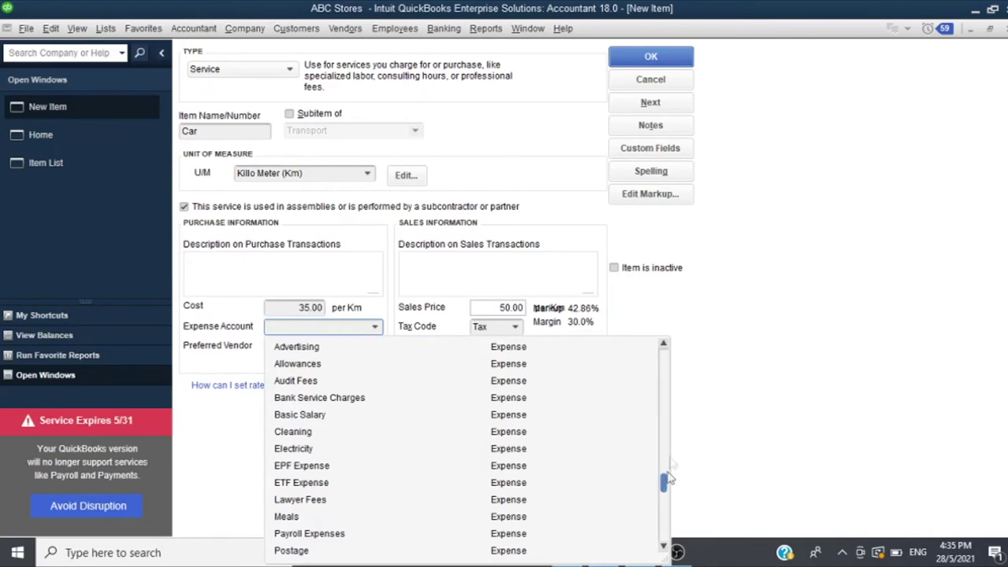
{"action": "mouse_move", "coordinate": [665, 482]}
{"action": "left_mouse_down"}
{"action": "mouse_move", "coordinate": [669, 403]}
{"action": "mouse_move", "coordinate": [668, 445]}
{"action": "left_mouse_up"}
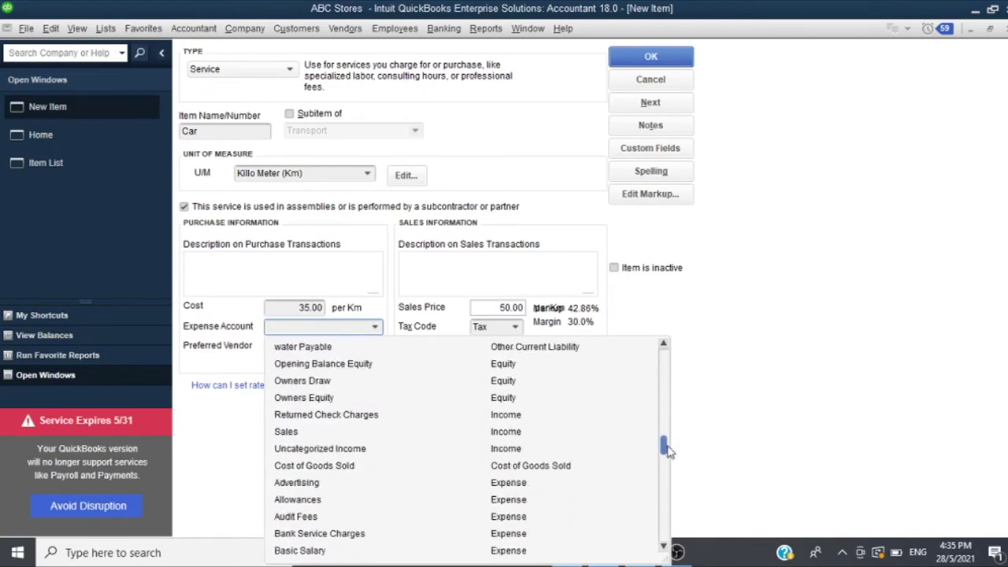
{"action": "left_click", "coordinate": [562, 466]}
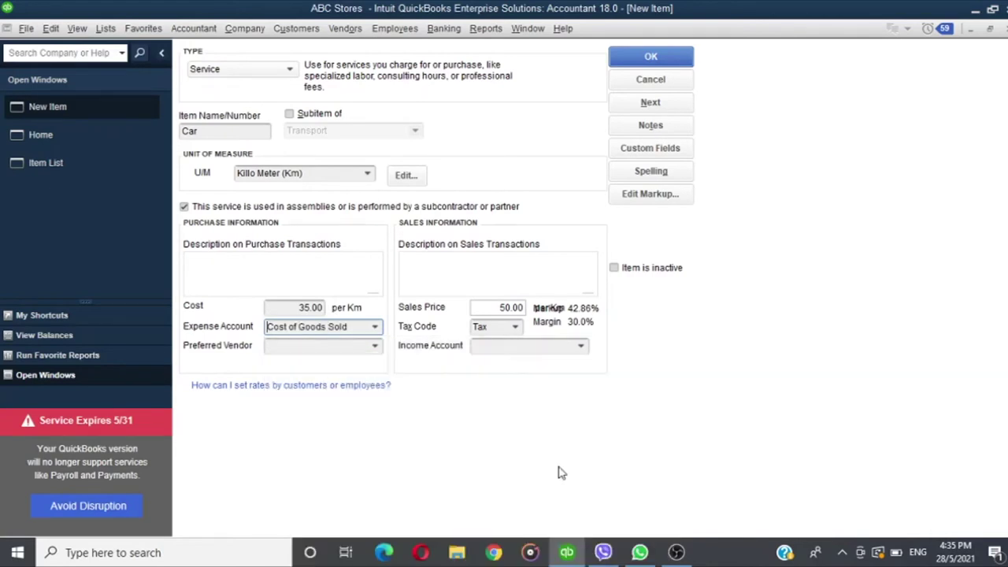
{"action": "left_click", "coordinate": [376, 348]}
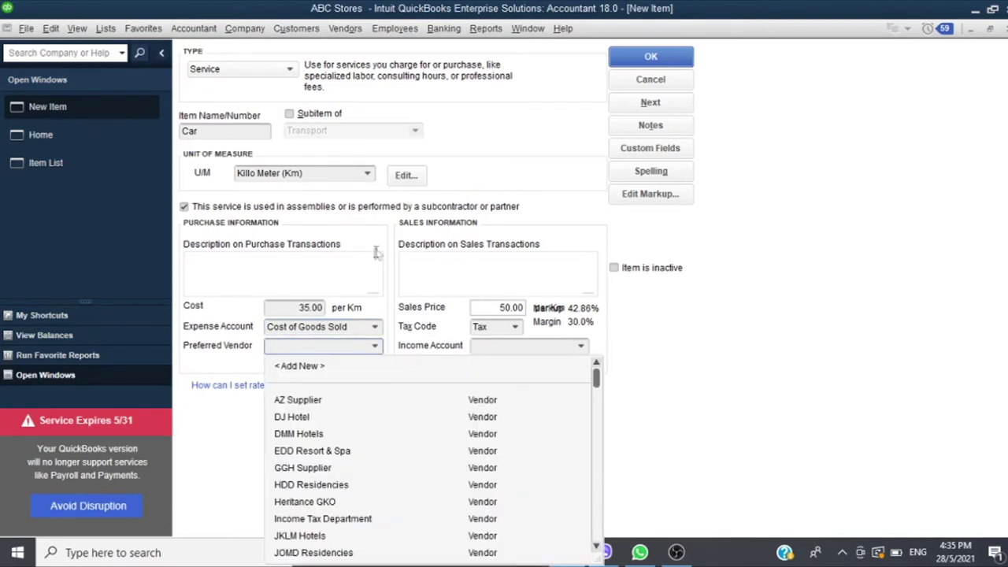
{"action": "left_click", "coordinate": [366, 352]}
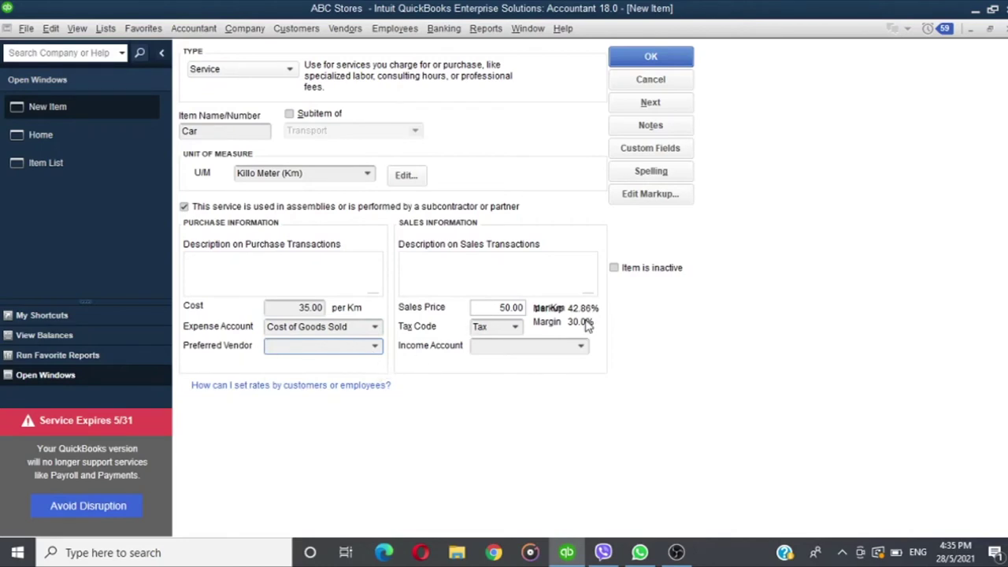
Try the Non tax code, return the Car item to Tax, and set its income account to Sales.
{"action": "left_click", "coordinate": [516, 329]}
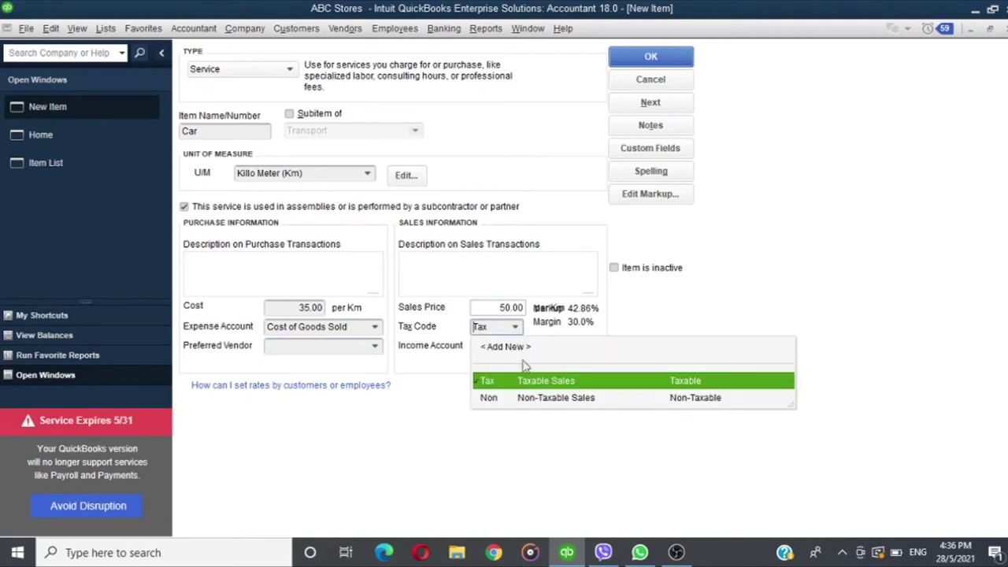
{"action": "left_click", "coordinate": [529, 399]}
{"action": "left_click", "coordinate": [515, 329]}
{"action": "left_click", "coordinate": [517, 379]}
{"action": "left_click", "coordinate": [515, 329]}
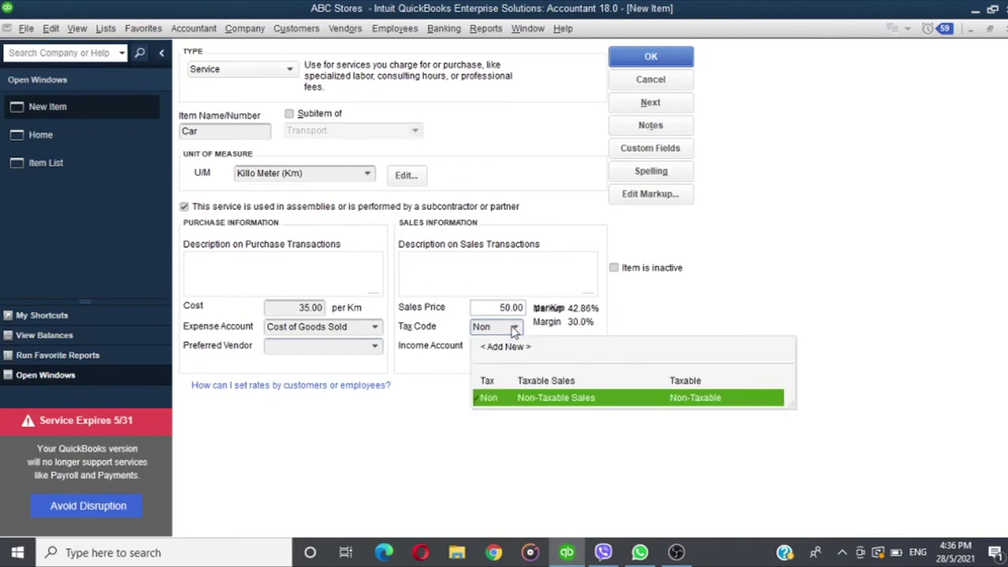
{"action": "left_click", "coordinate": [516, 388]}
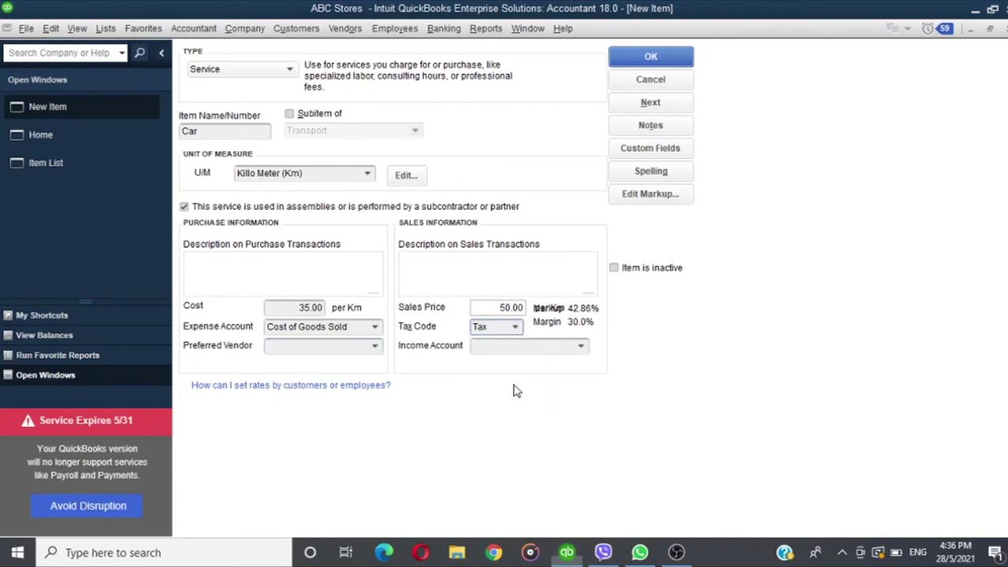
{"action": "left_click", "coordinate": [580, 348]}
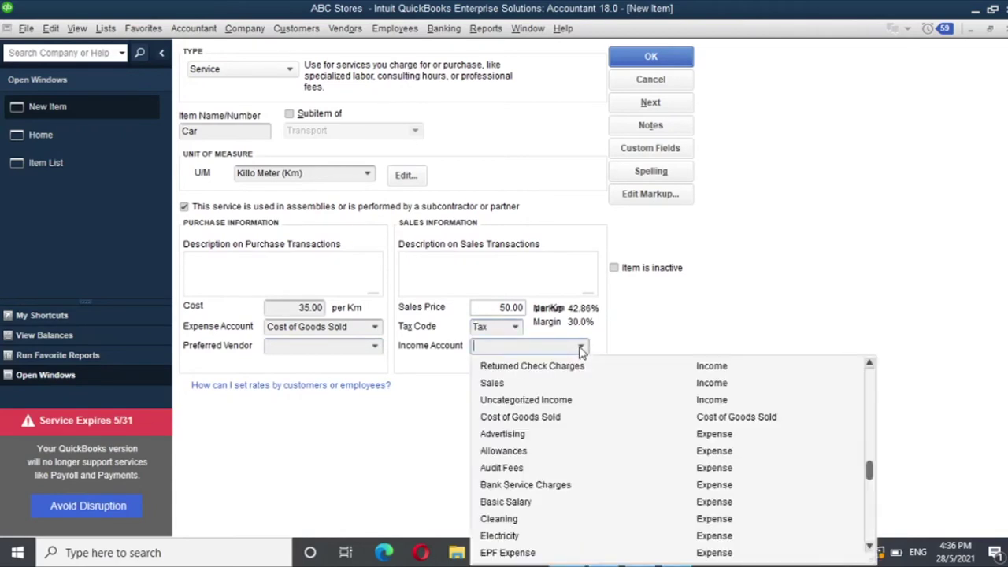
{"action": "left_click", "coordinate": [507, 385]}
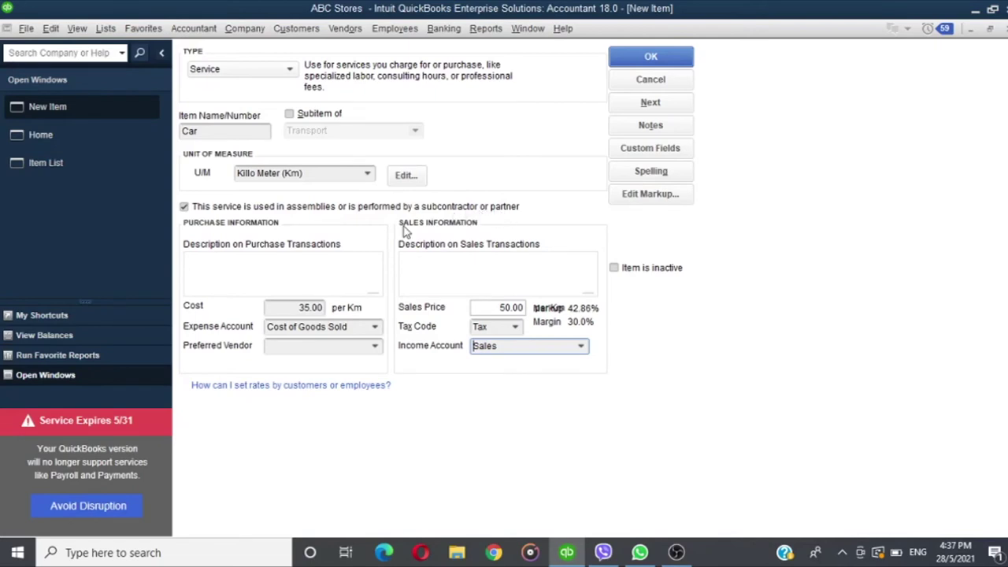
Unmark the service as used in assemblies or by a subcontractor, set its tax code to Non, and save the item.
{"action": "left_click", "coordinate": [185, 208]}
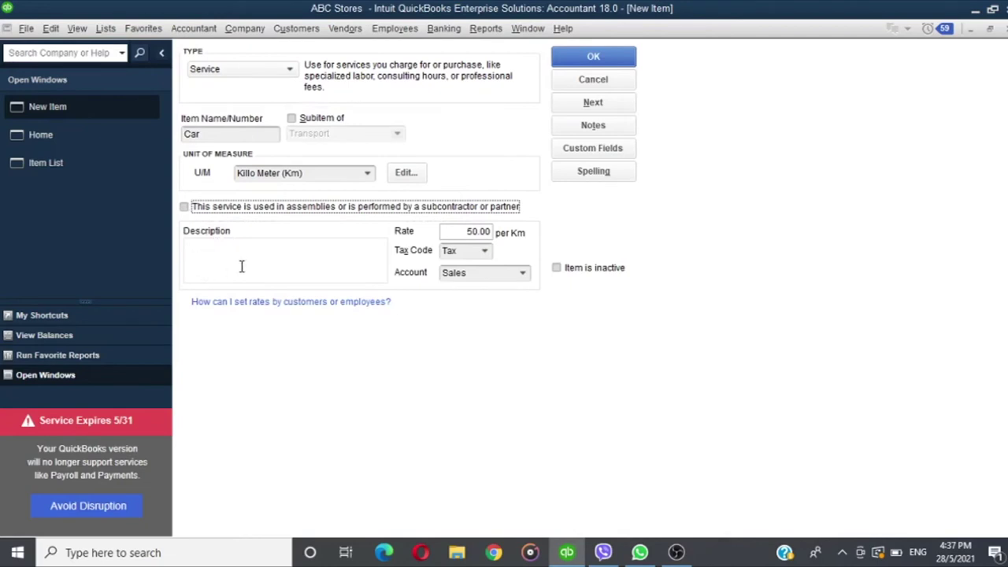
{"action": "left_click", "coordinate": [485, 252]}
{"action": "left_click", "coordinate": [484, 252]}
{"action": "left_click", "coordinate": [485, 252]}
{"action": "left_click", "coordinate": [488, 323]}
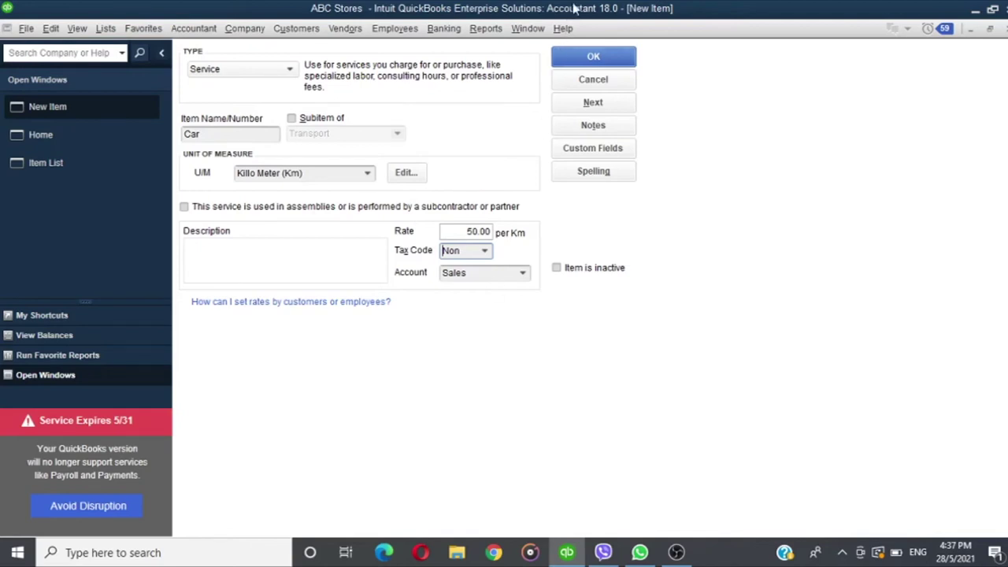
{"action": "left_click", "coordinate": [593, 59]}
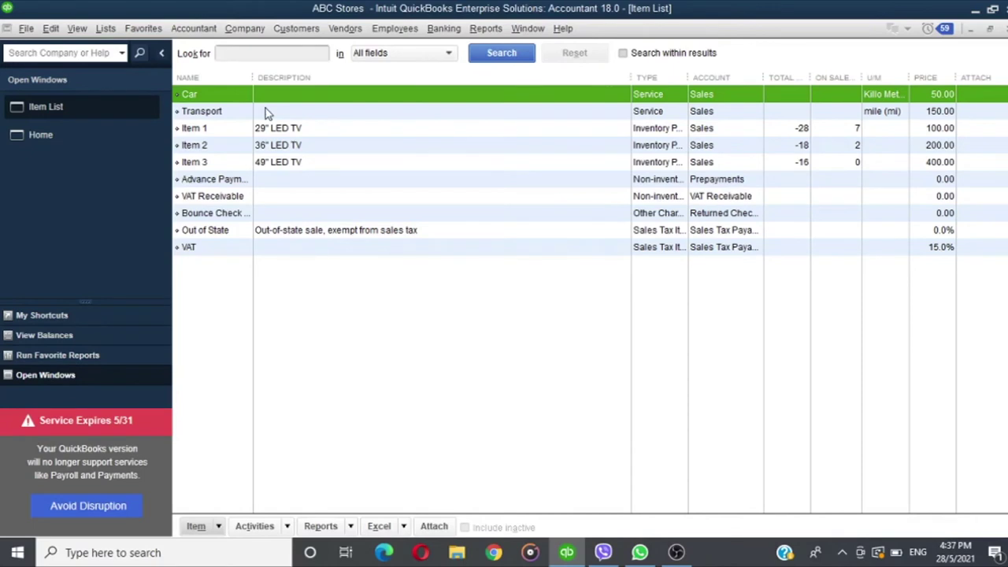
Open the Car item for editing and mark it as used in assemblies or performed by a subcontractor or partner.
{"action": "left_click", "coordinate": [220, 527]}
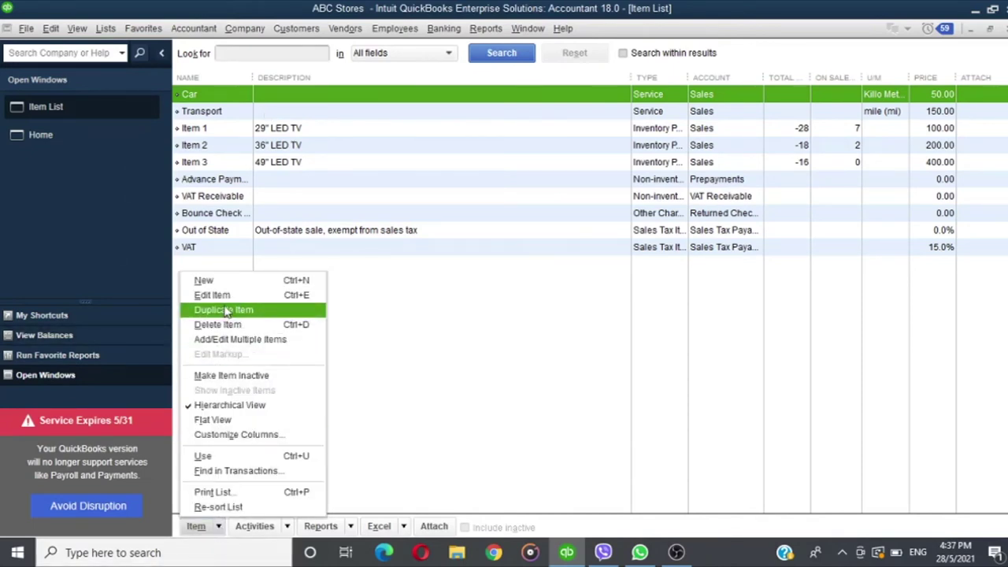
{"action": "left_click", "coordinate": [224, 101]}
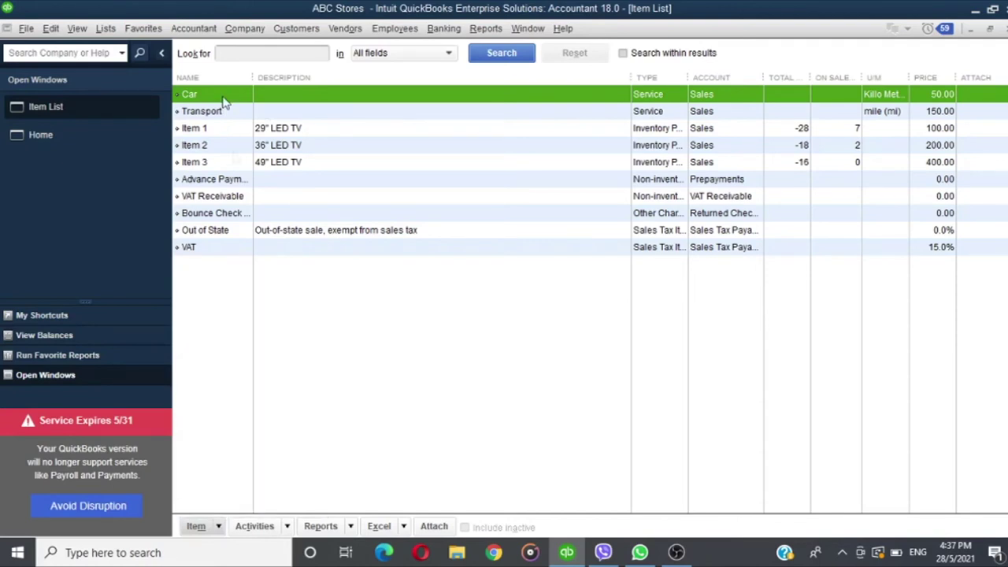
{"action": "left_click", "coordinate": [221, 529]}
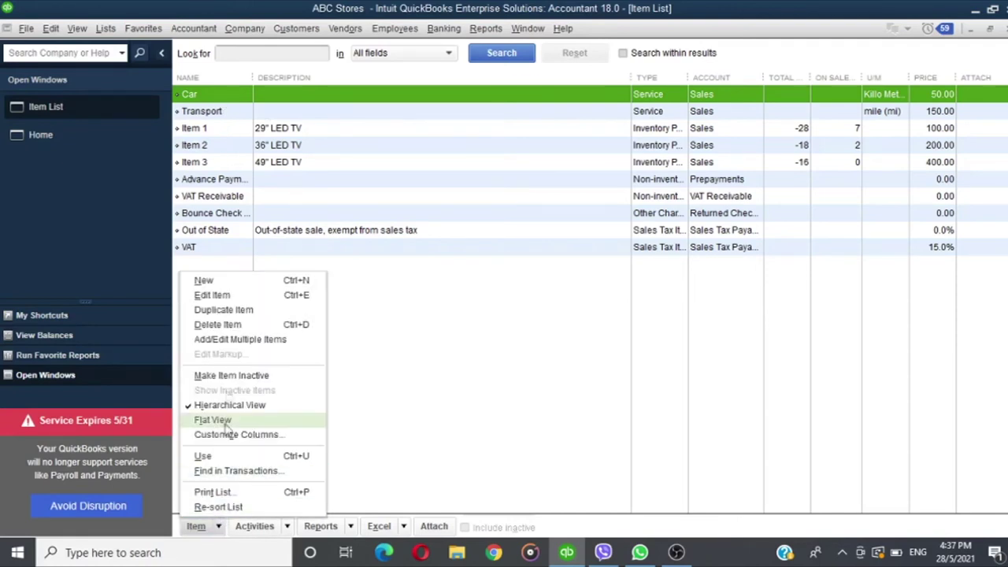
{"action": "left_click", "coordinate": [220, 295]}
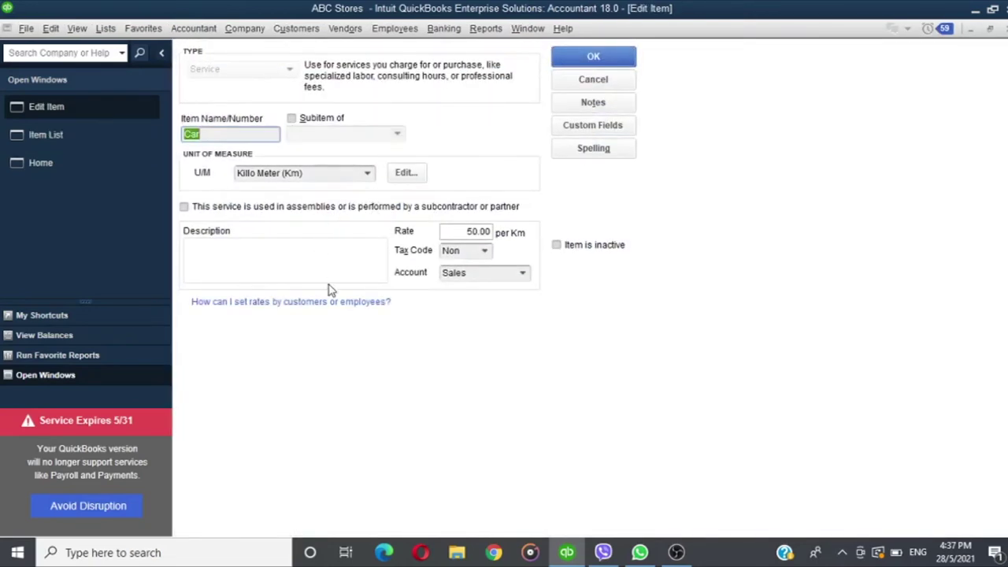
{"action": "left_click", "coordinate": [184, 208]}
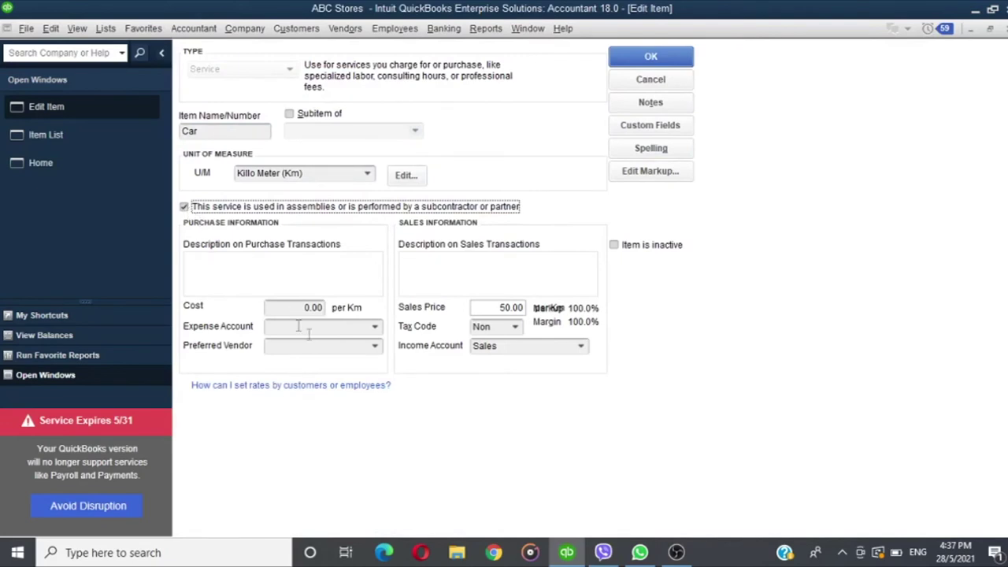
Set the Car item's cost to 35 and its expense account to Cost of Goods Sold.
{"action": "left_click", "coordinate": [300, 307]}
{"action": "double_click", "coordinate": [299, 307]}
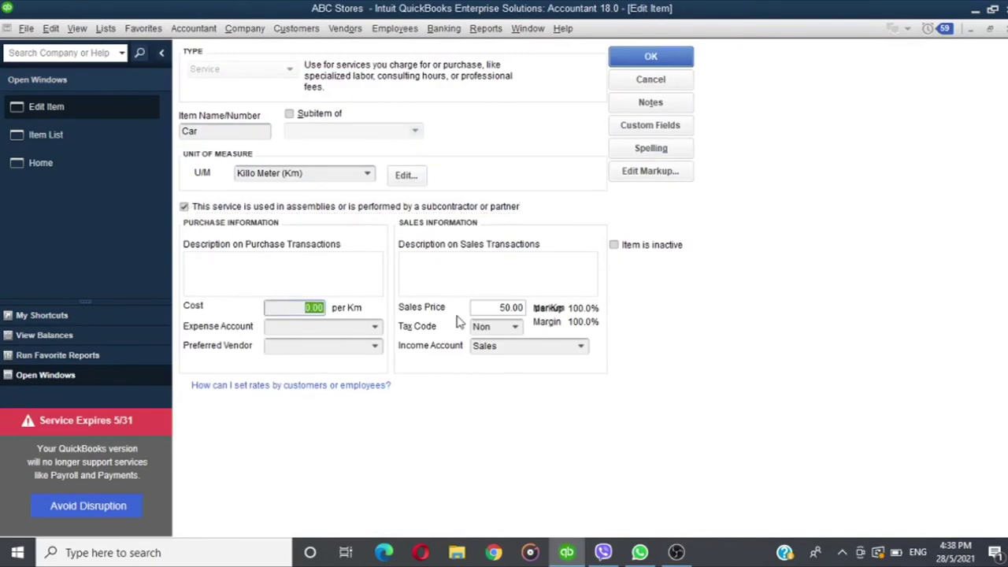
{"action": "type", "text": "35"}
{"action": "key", "text": "Tab"}
{"action": "left_click", "coordinate": [374, 328]}
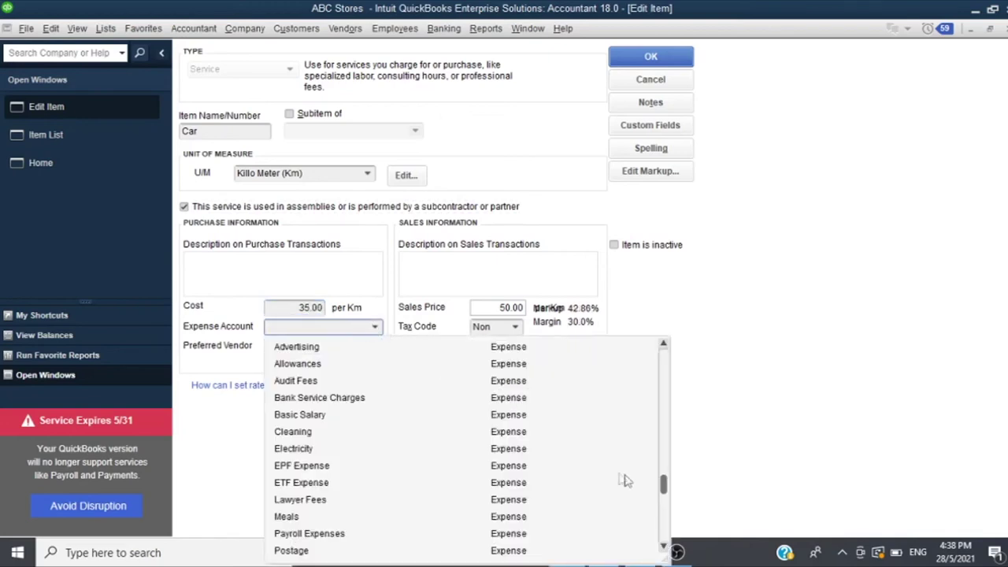
{"action": "left_click_drag", "start_coordinate": [666, 493], "coordinate": [669, 444]}
{"action": "left_click", "coordinate": [307, 497]}
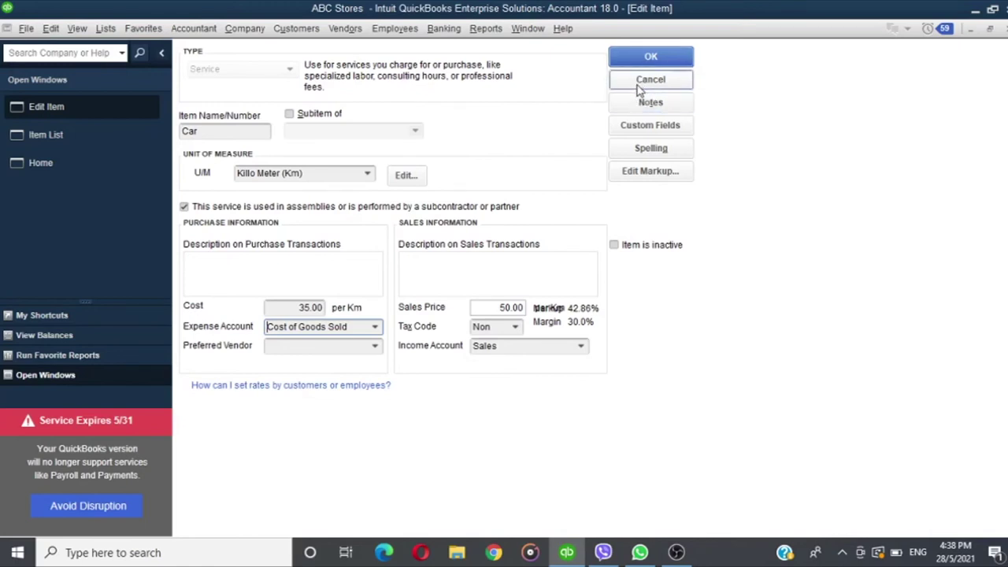
View the Car item's notes and custom fields, leaving each without changes.
{"action": "left_click", "coordinate": [640, 107]}
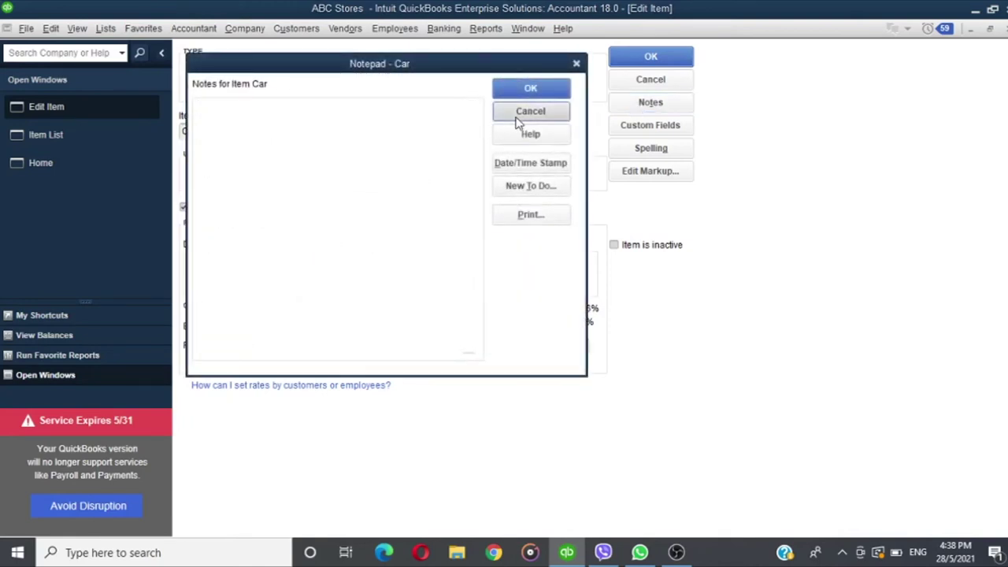
{"action": "left_click", "coordinate": [516, 118]}
{"action": "left_click", "coordinate": [633, 133]}
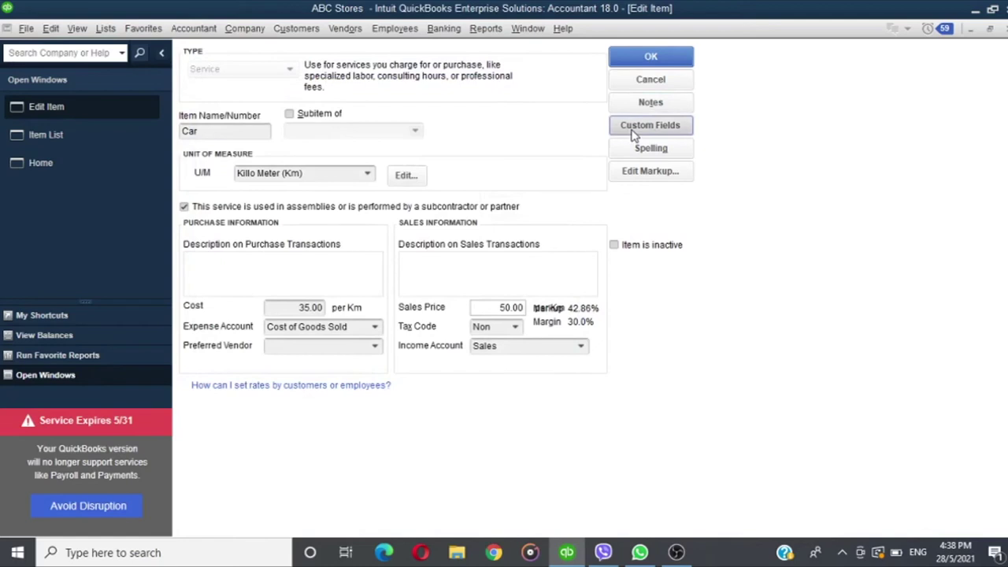
{"action": "left_click", "coordinate": [592, 249]}
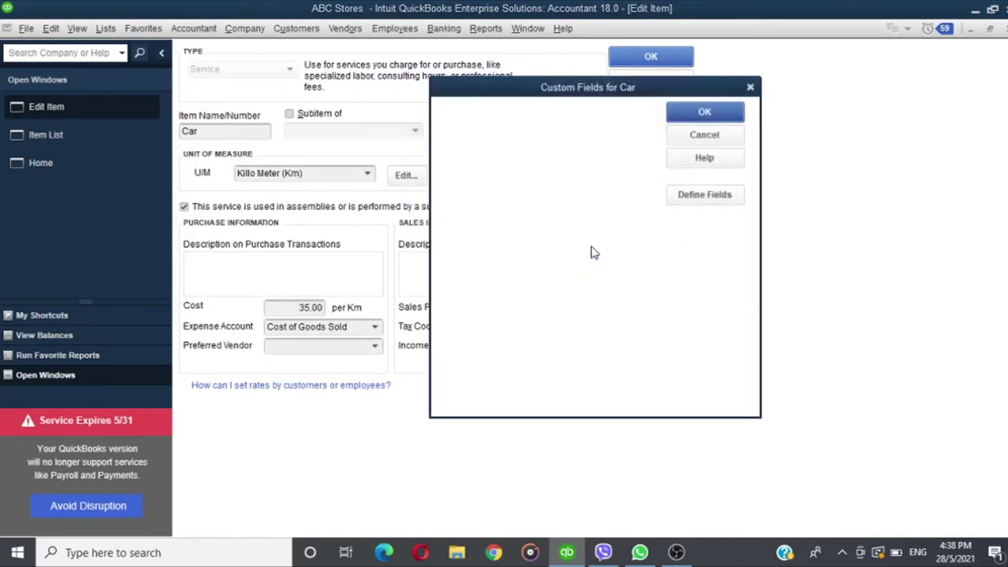
{"action": "left_click", "coordinate": [708, 139]}
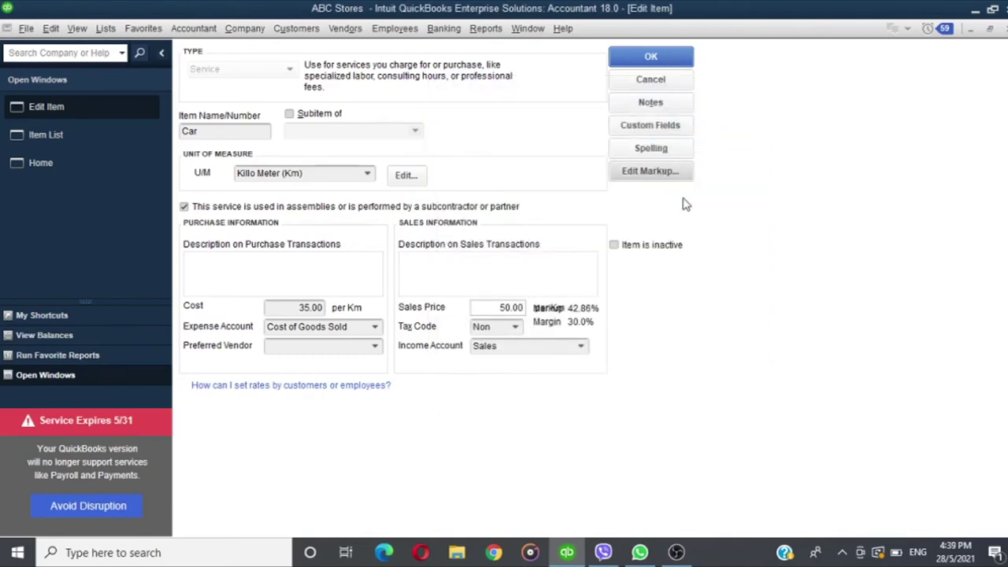
Open the Car item's markup settings and set a Percent over Cost markup of 10%.
{"action": "left_click", "coordinate": [649, 173]}
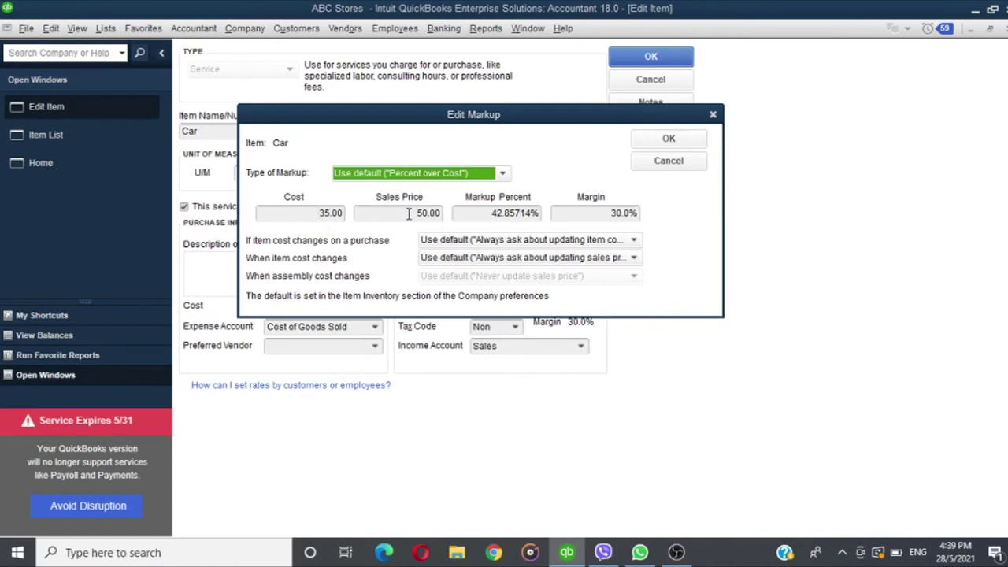
{"action": "left_click", "coordinate": [503, 175]}
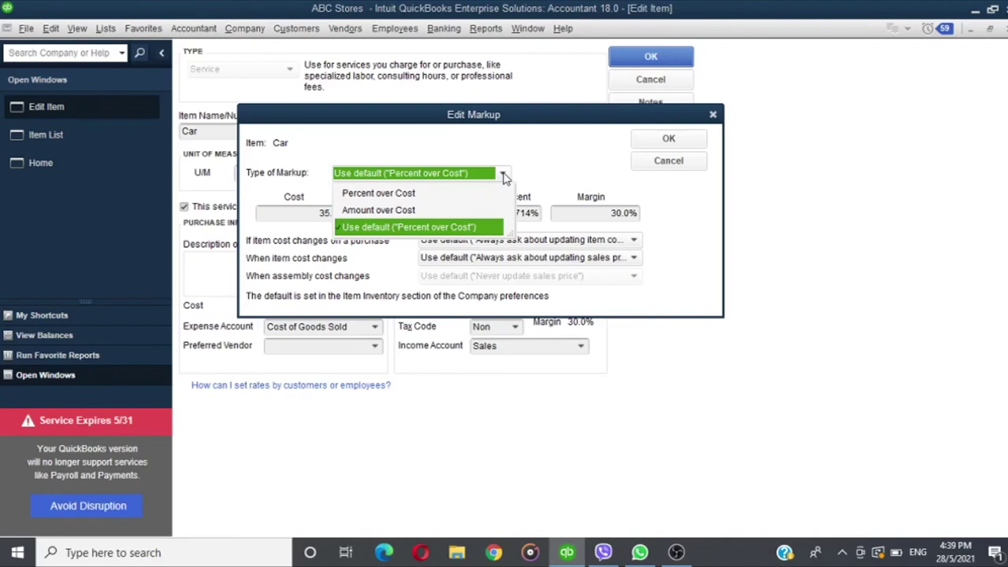
{"action": "left_click", "coordinate": [404, 195]}
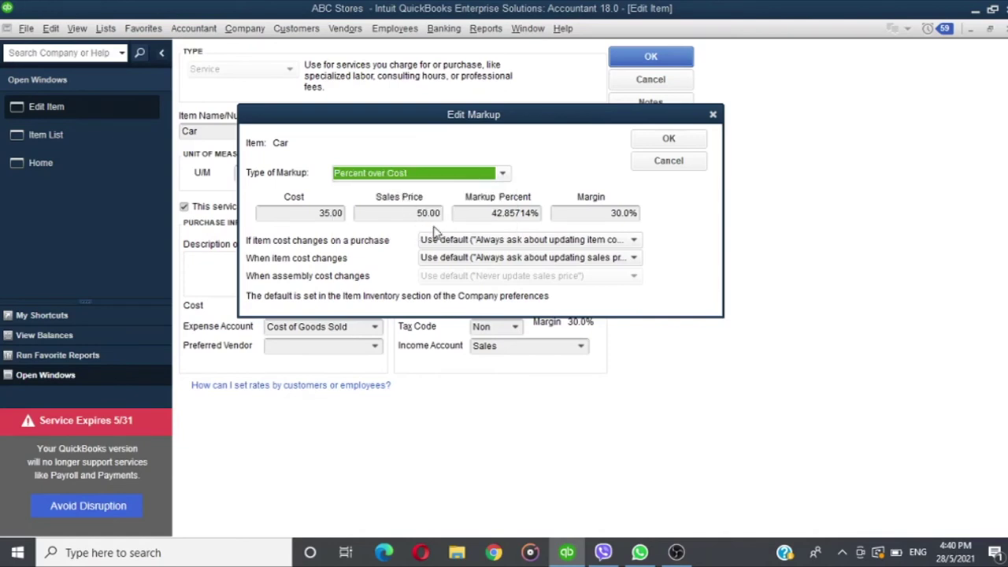
{"action": "key", "text": "Tab"}
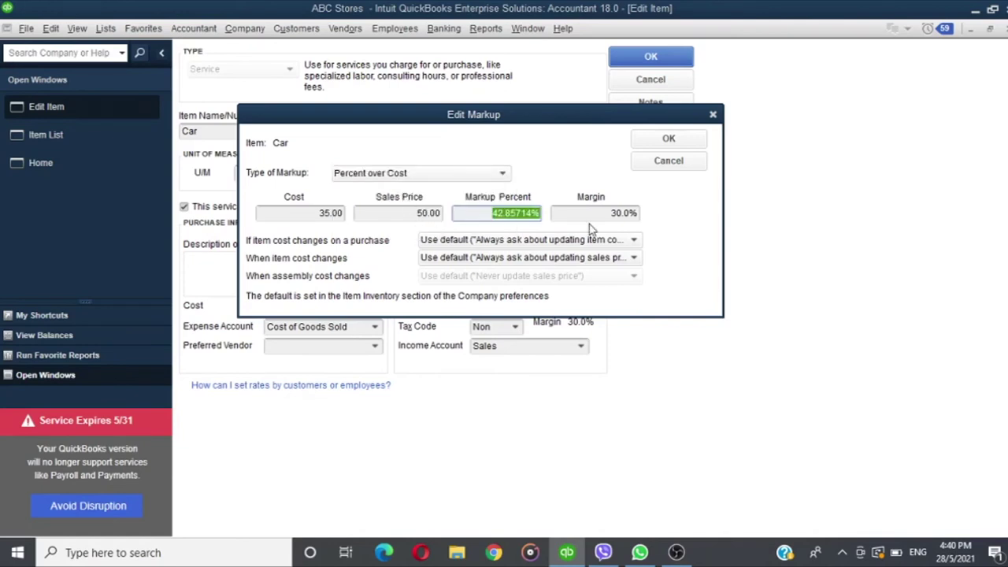
{"action": "type", "text": "10"}
{"action": "key", "text": "Tab"}
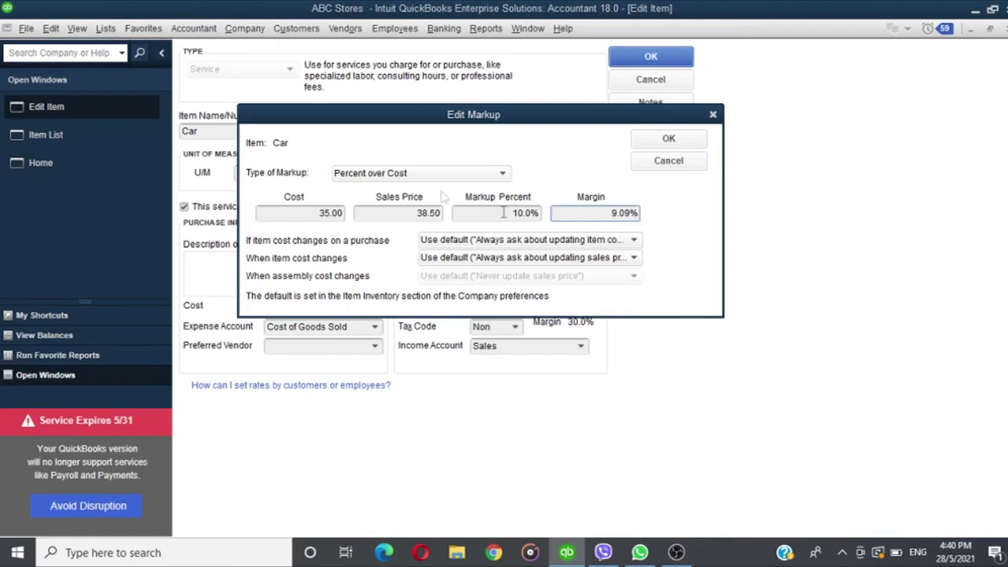
Set the Car item's markup percent to 50%.
{"action": "left_click", "coordinate": [414, 214]}
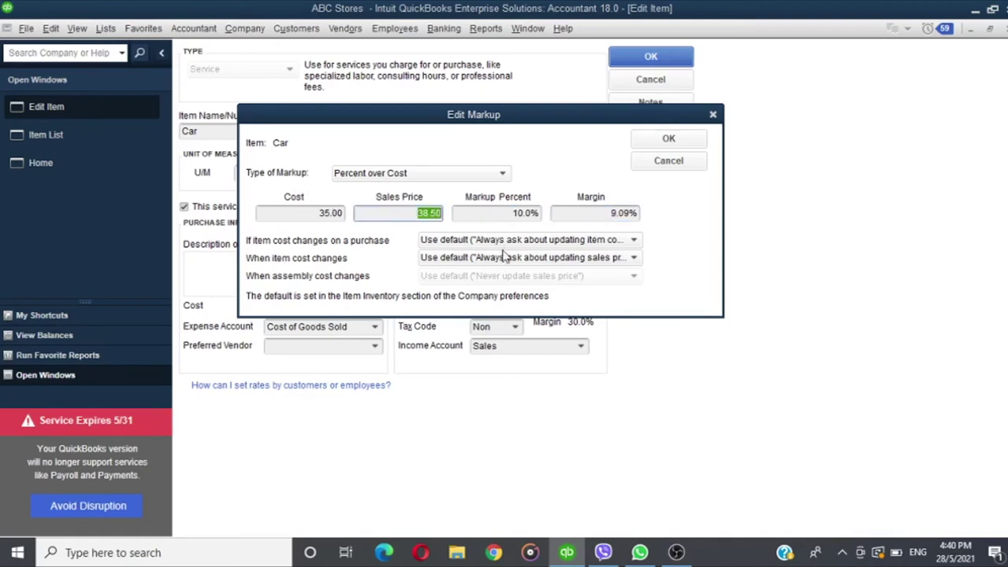
{"action": "left_click", "coordinate": [514, 213]}
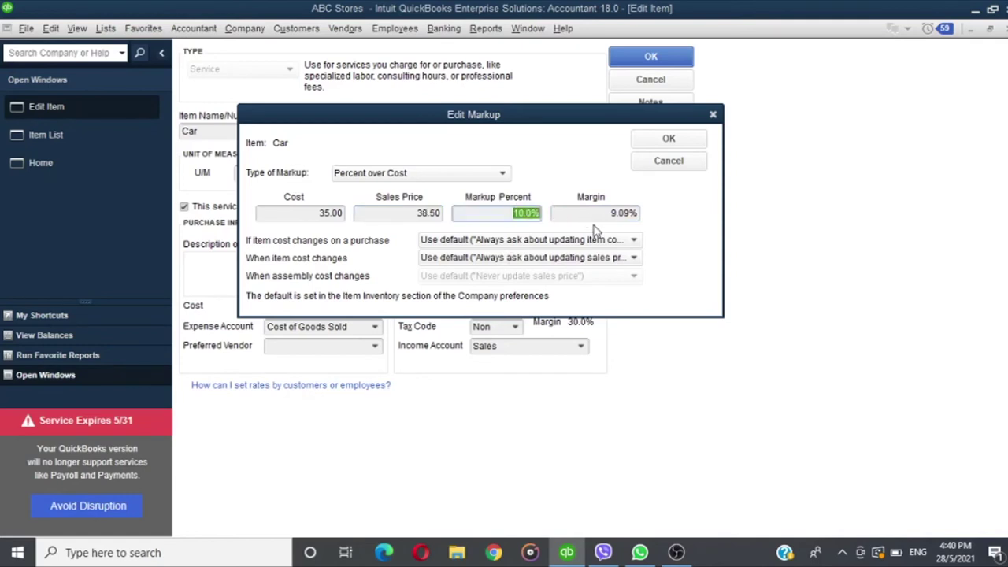
{"action": "type", "text": "50"}
{"action": "key", "text": "Tab"}
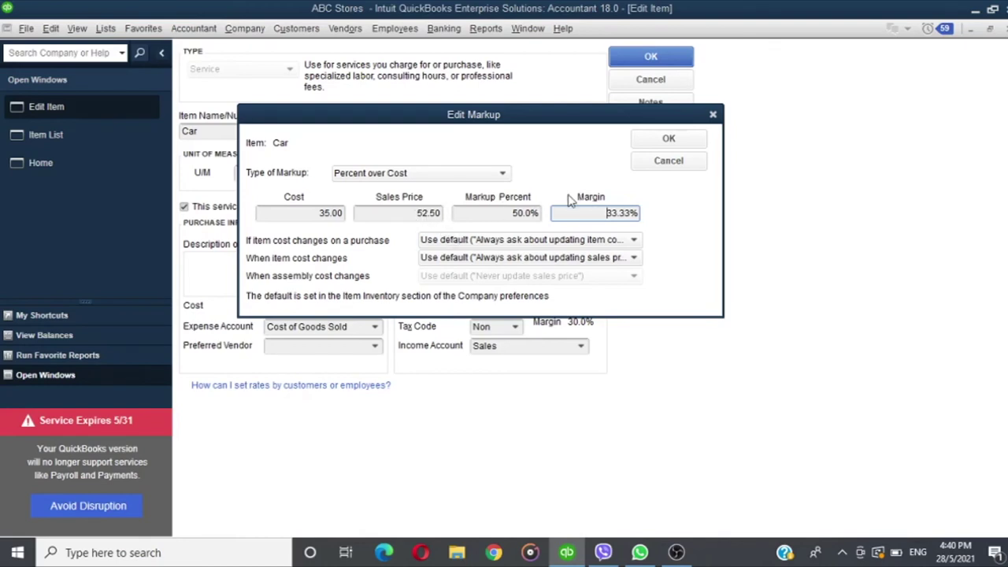
Change the markup type to Amount over Cost and set the markup amount to 10.
{"action": "left_click", "coordinate": [483, 177]}
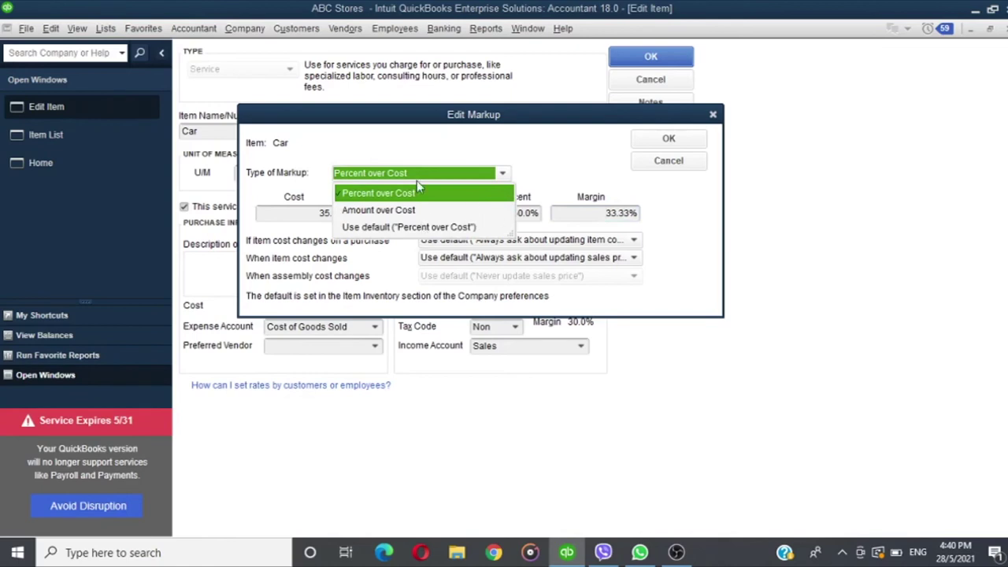
{"action": "left_click", "coordinate": [417, 229]}
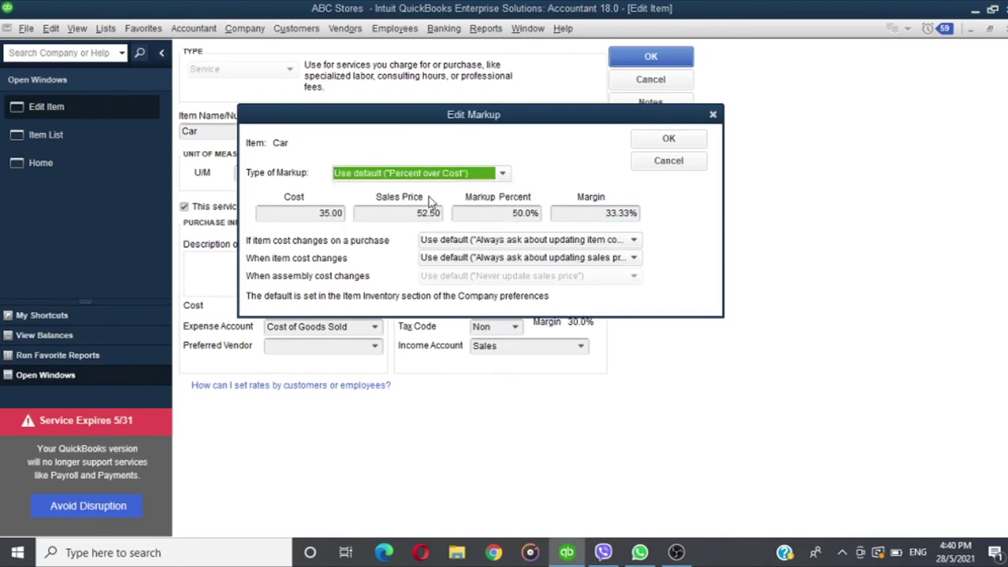
{"action": "left_click", "coordinate": [501, 173]}
{"action": "left_click", "coordinate": [438, 211]}
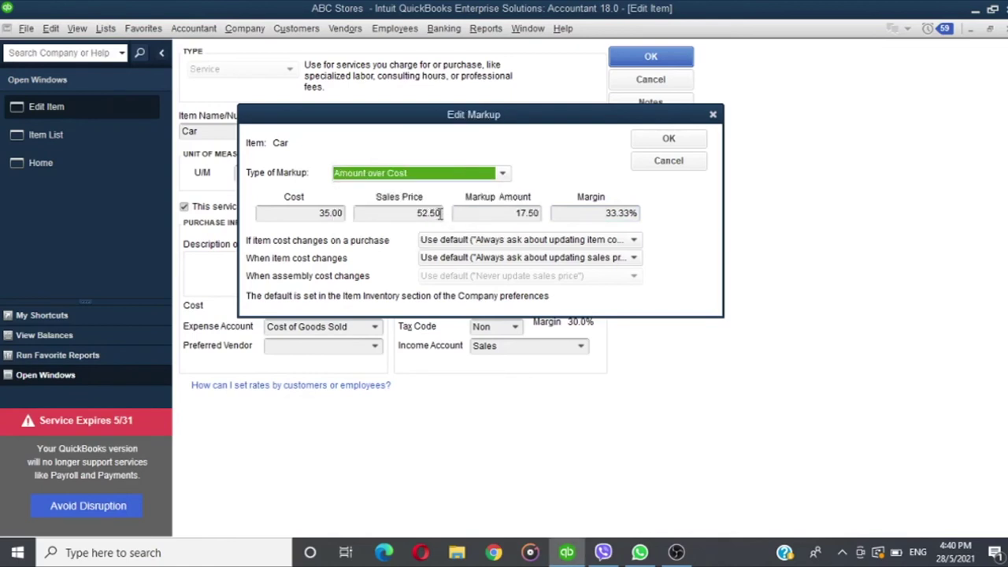
{"action": "left_click", "coordinate": [463, 213]}
{"action": "double_click", "coordinate": [524, 213]}
{"action": "type", "text": "10"}
{"action": "key", "text": "Tab"}
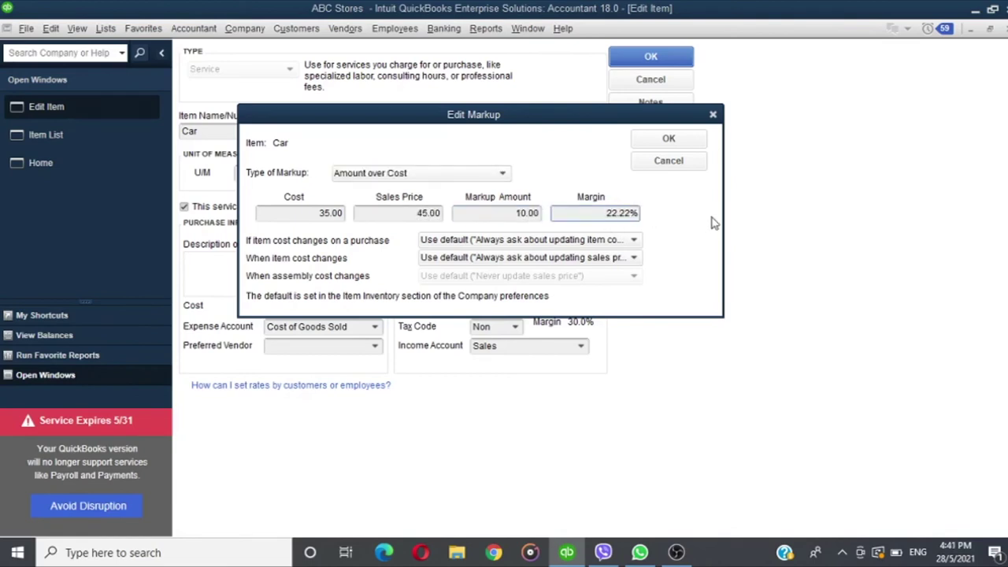
Review the options for item cost changes, keep the default, and apply the markup to the Car item.
{"action": "left_click", "coordinate": [633, 258]}
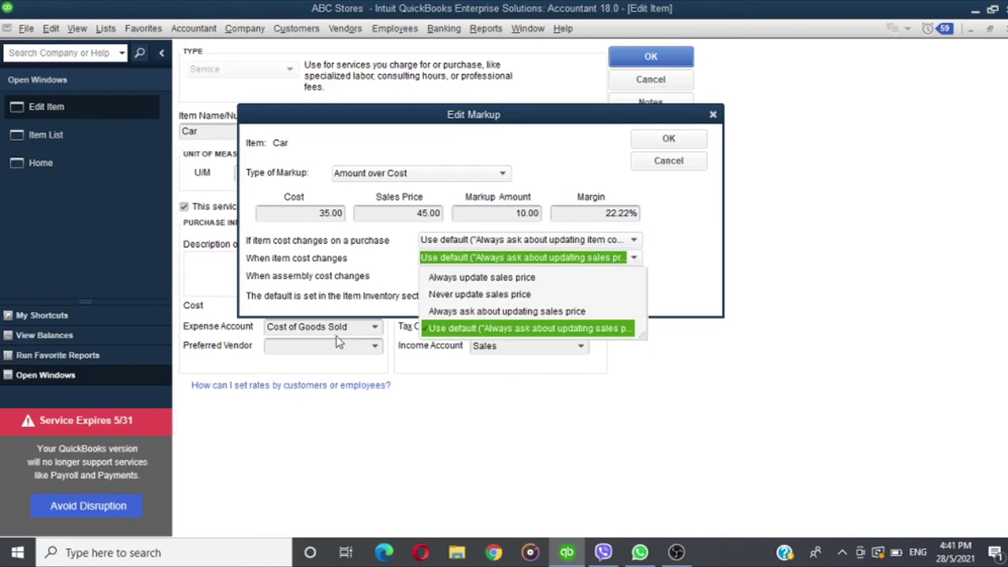
{"action": "left_click", "coordinate": [255, 179]}
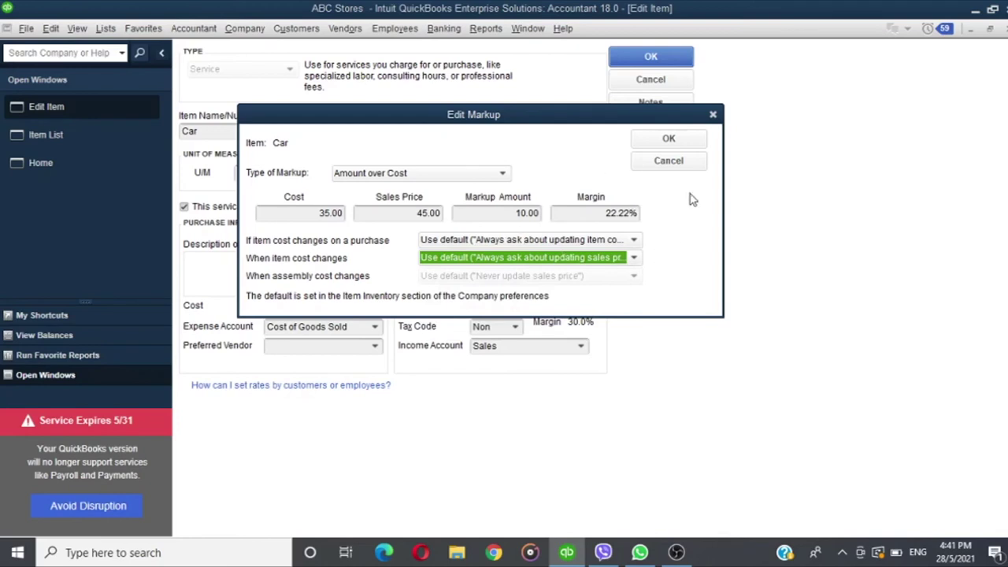
{"action": "left_click", "coordinate": [666, 141]}
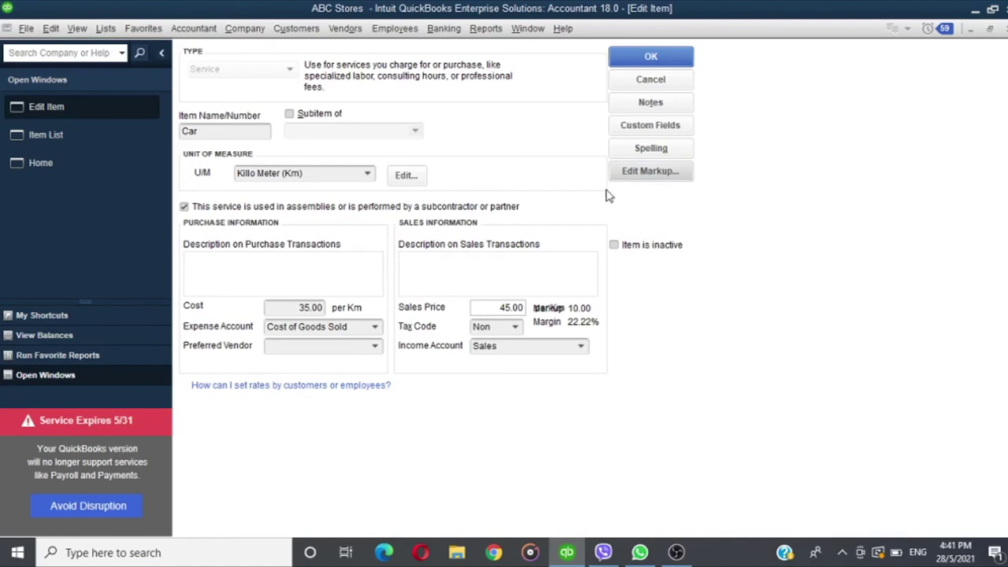
Mark the Car item as inactive, clear that setting again, and save the item.
{"action": "left_click", "coordinate": [615, 247]}
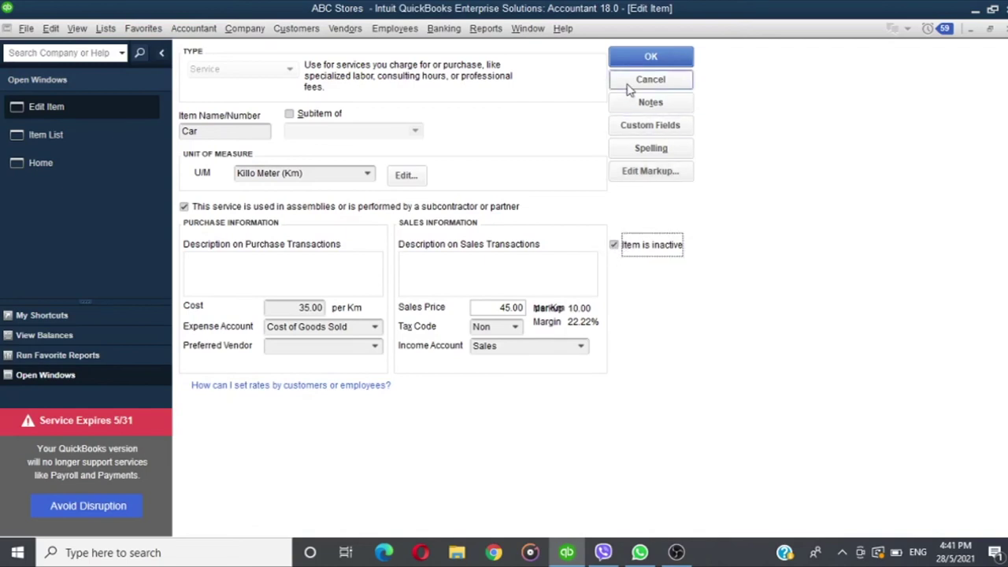
{"action": "left_click", "coordinate": [615, 248]}
{"action": "left_click", "coordinate": [646, 60]}
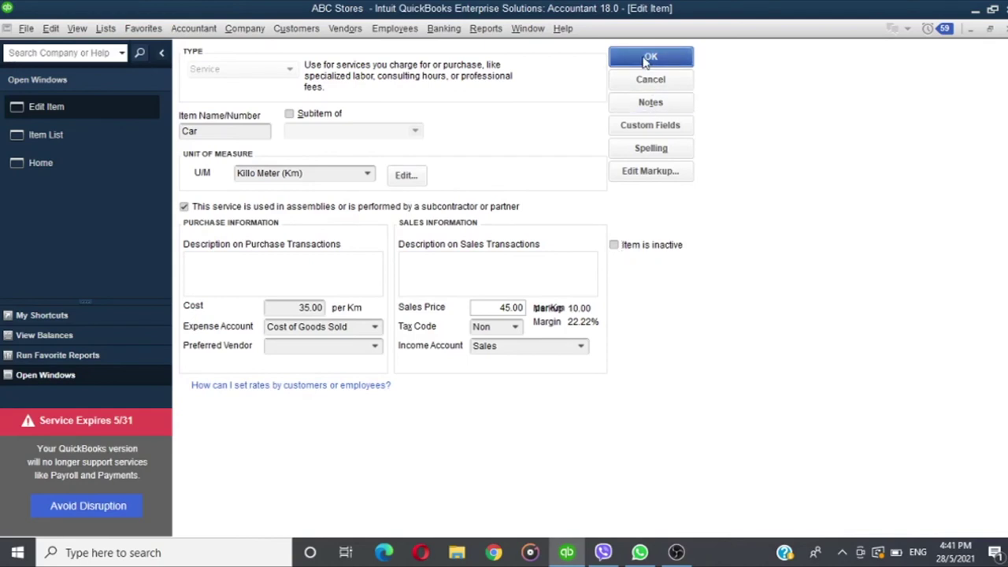
{"action": "left_click", "coordinate": [438, 235]}
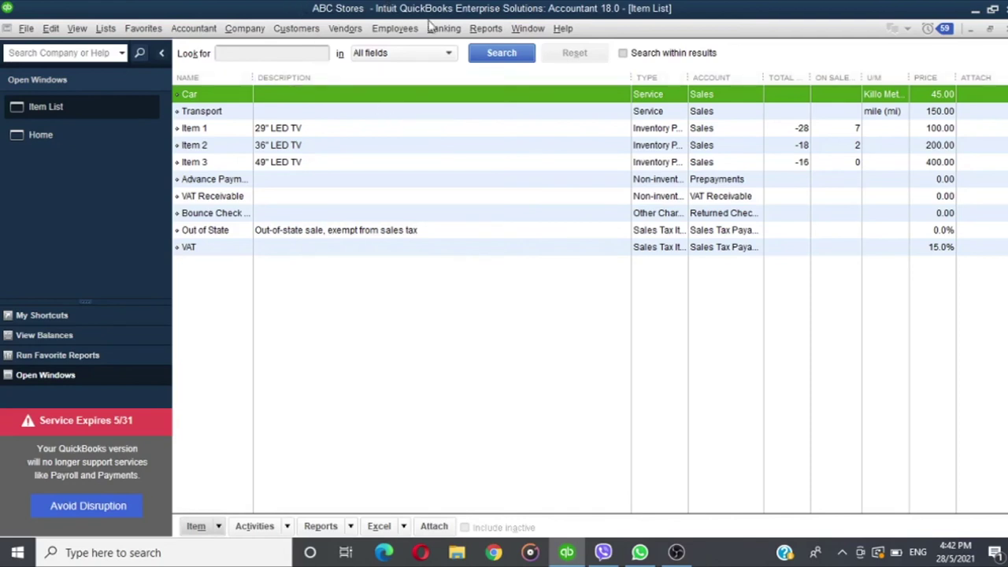
Start a new invoice for the customer A. Schulman Inc.
{"action": "left_click", "coordinate": [296, 28]}
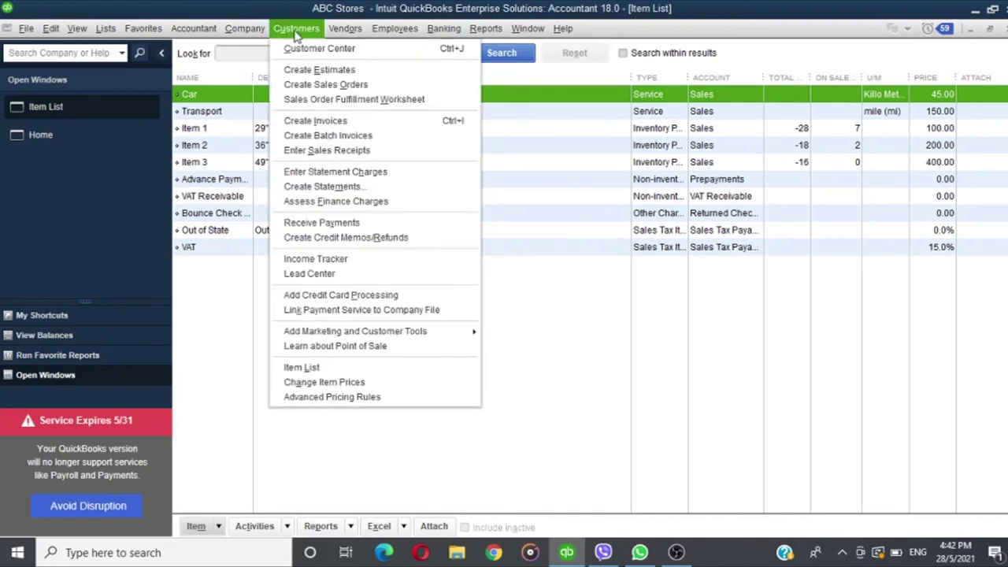
{"action": "left_click", "coordinate": [308, 128]}
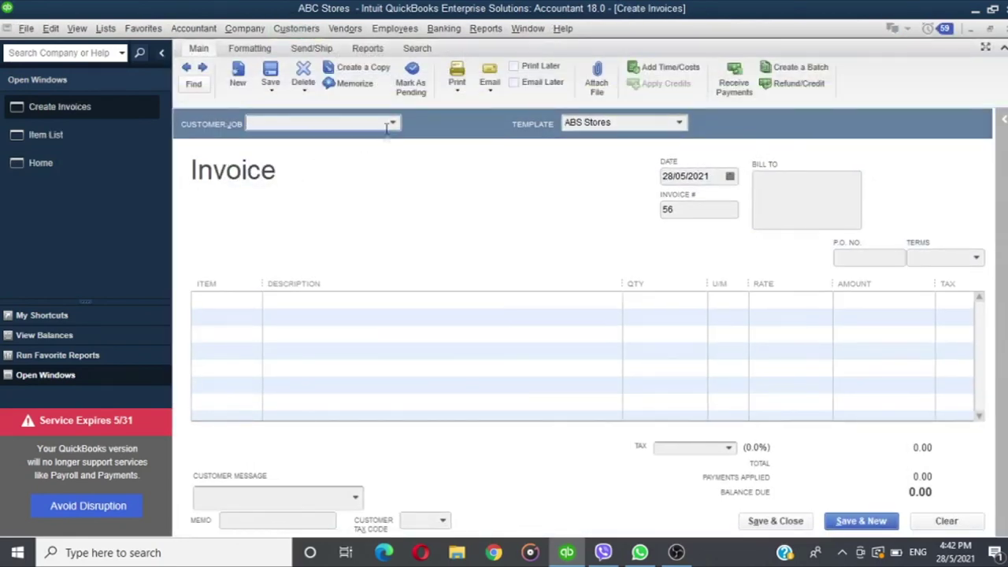
{"action": "left_click", "coordinate": [389, 133]}
{"action": "left_click", "coordinate": [345, 178]}
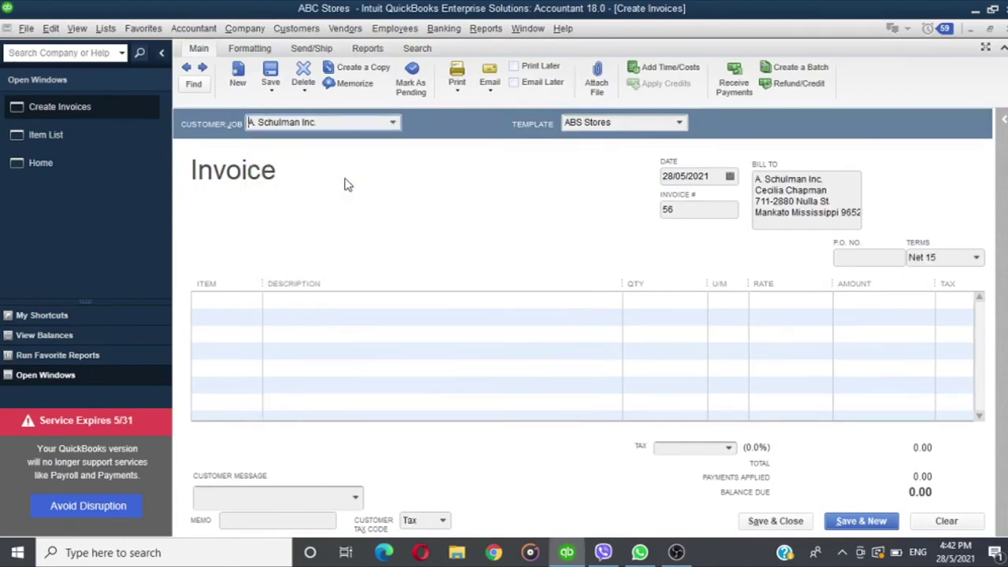
{"action": "left_click", "coordinate": [587, 129]}
Add the Car item to the invoice's first line with a quantity of 10 Km.
{"action": "left_click", "coordinate": [255, 303]}
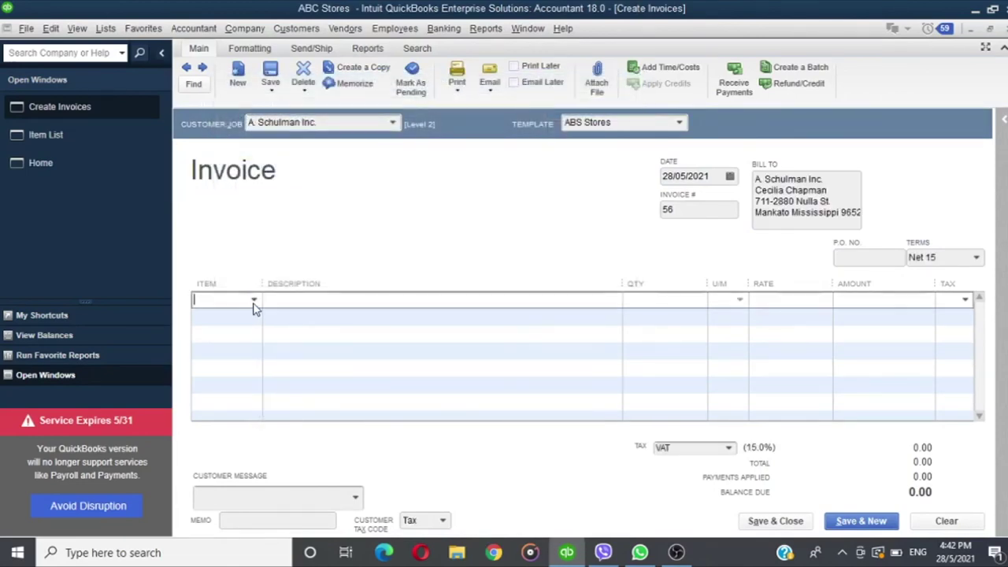
{"action": "left_click", "coordinate": [254, 302]}
{"action": "left_click", "coordinate": [210, 371]}
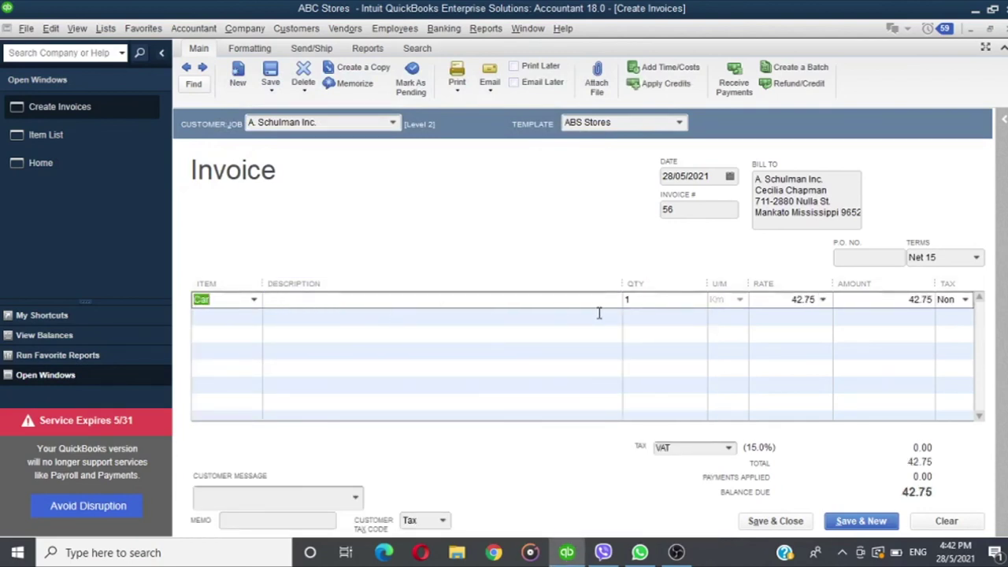
{"action": "key", "text": "Tab"}
{"action": "key", "text": "Tab"}
{"action": "type", "text": "1"}
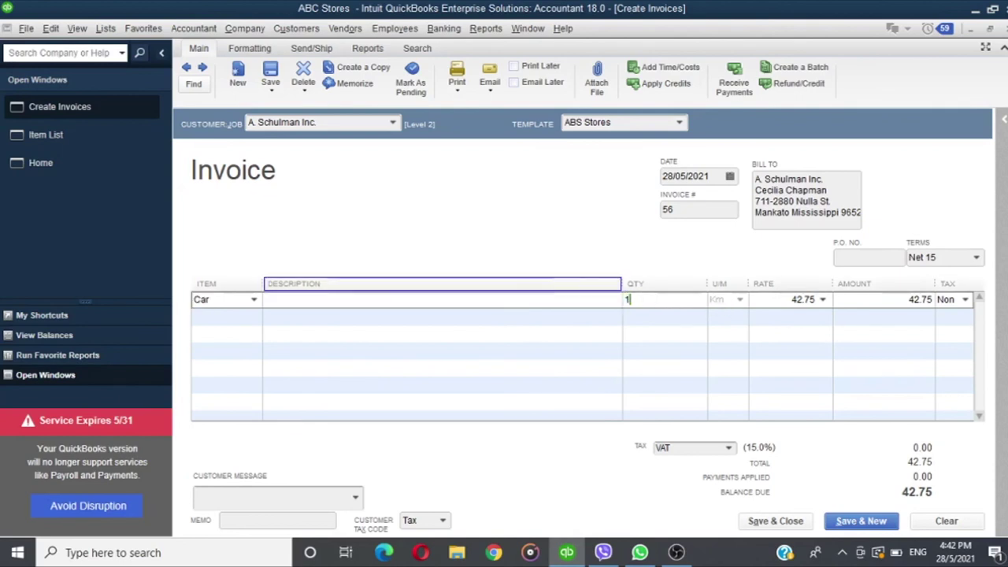
{"action": "type", "text": "0"}
{"action": "key", "text": "Tab"}
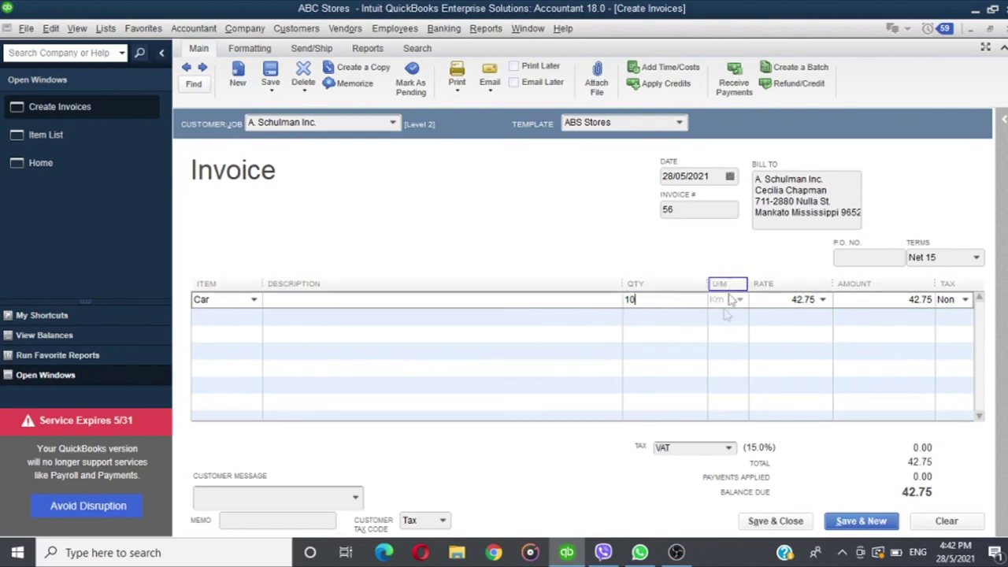
{"action": "left_click", "coordinate": [700, 346]}
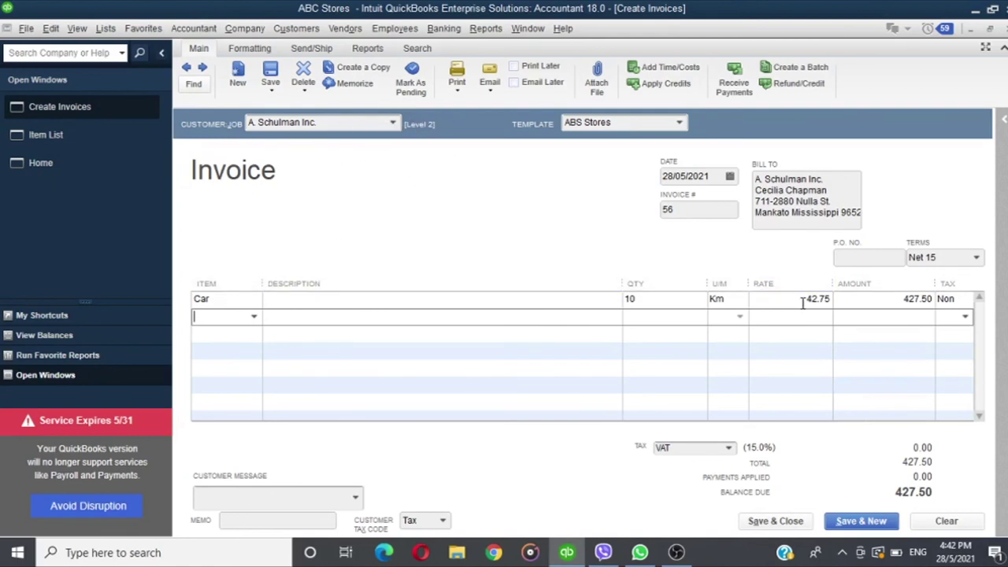
Switch the invoice's customer to Camstar and back to A. Schulman Inc., dismissing the price level notices.
{"action": "left_click", "coordinate": [396, 124]}
{"action": "left_click", "coordinate": [273, 380]}
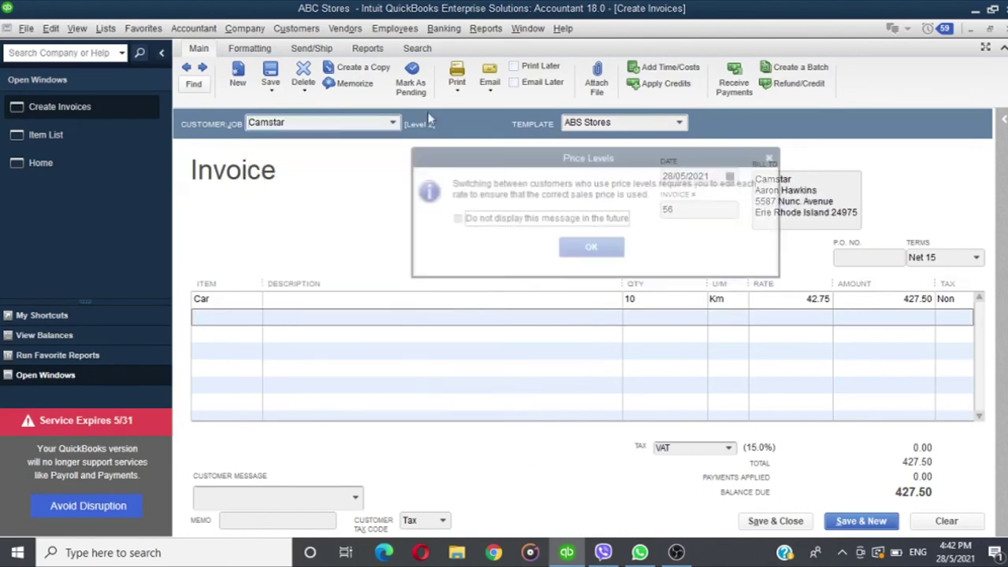
{"action": "left_click", "coordinate": [591, 247]}
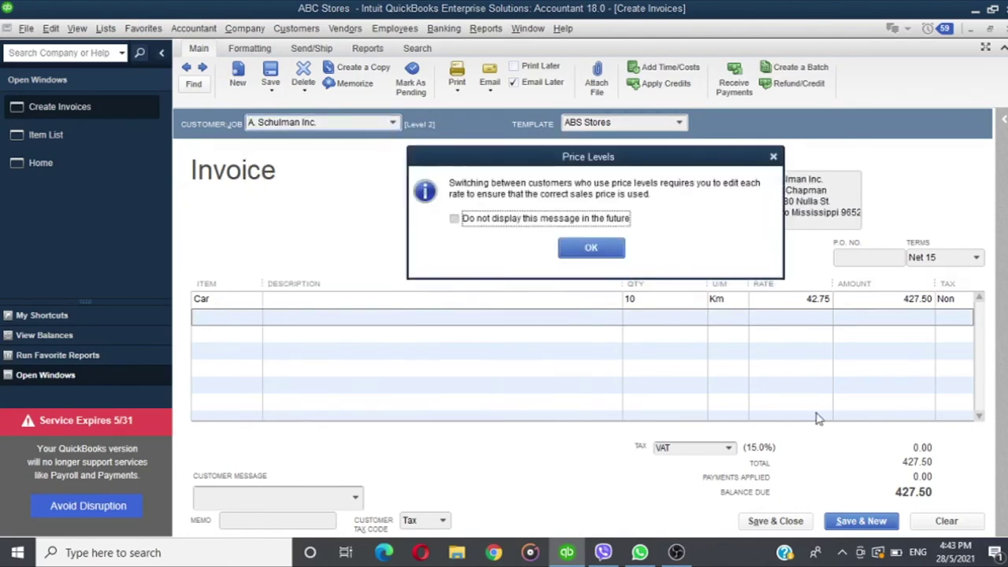
{"action": "left_click", "coordinate": [574, 251]}
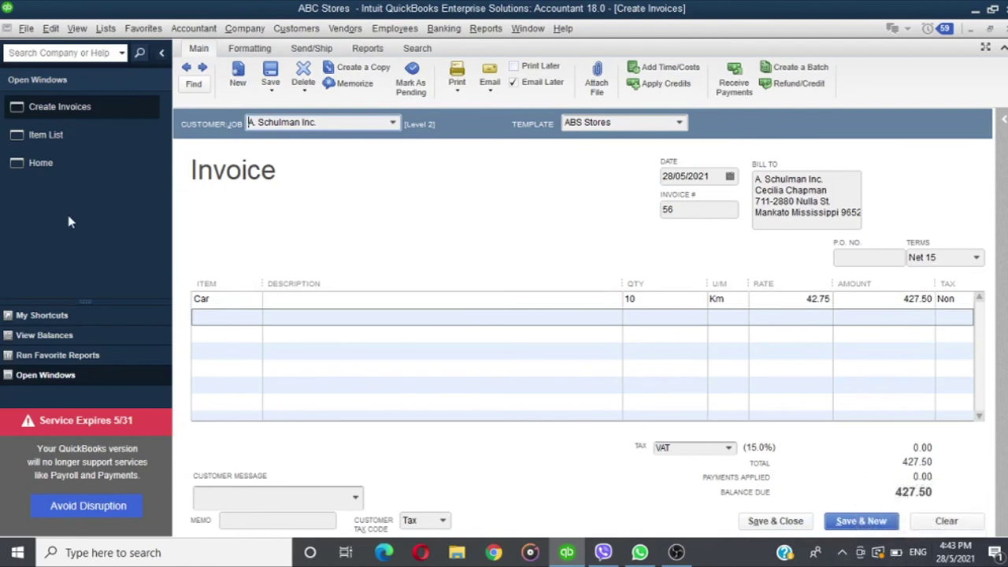
Return to the item list from the open invoice.
{"action": "left_click", "coordinate": [111, 134]}
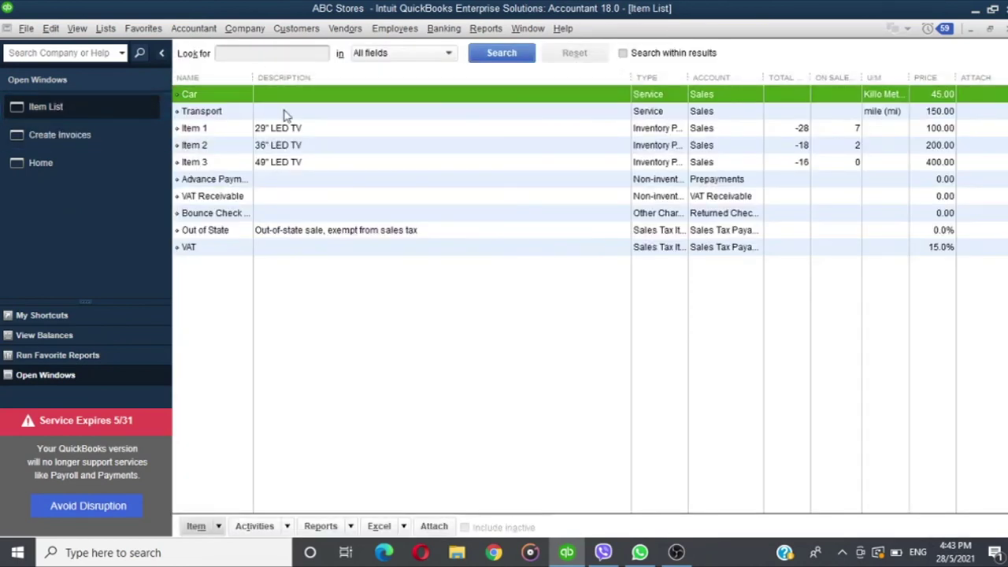